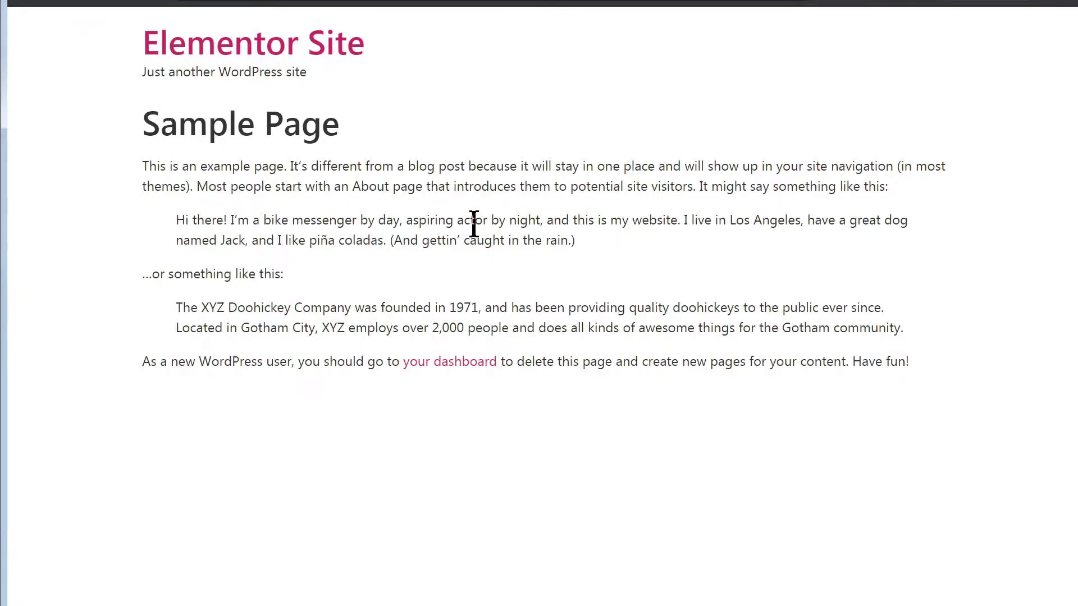
Step: Record the Elementor page's requests and size the Network panel to show its two Elementor stylesheets
{"action": "key", "text": "F12"}
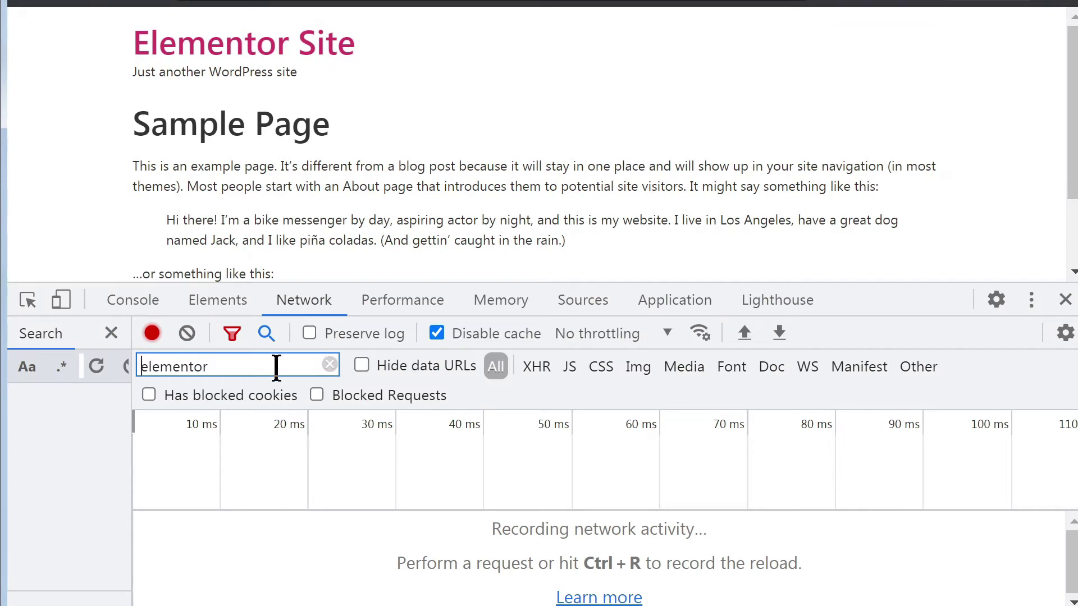
{"action": "key", "text": "ctrl+r"}
{"action": "left_click_drag", "start_coordinate": [872, 284], "coordinate": [868, 150]}
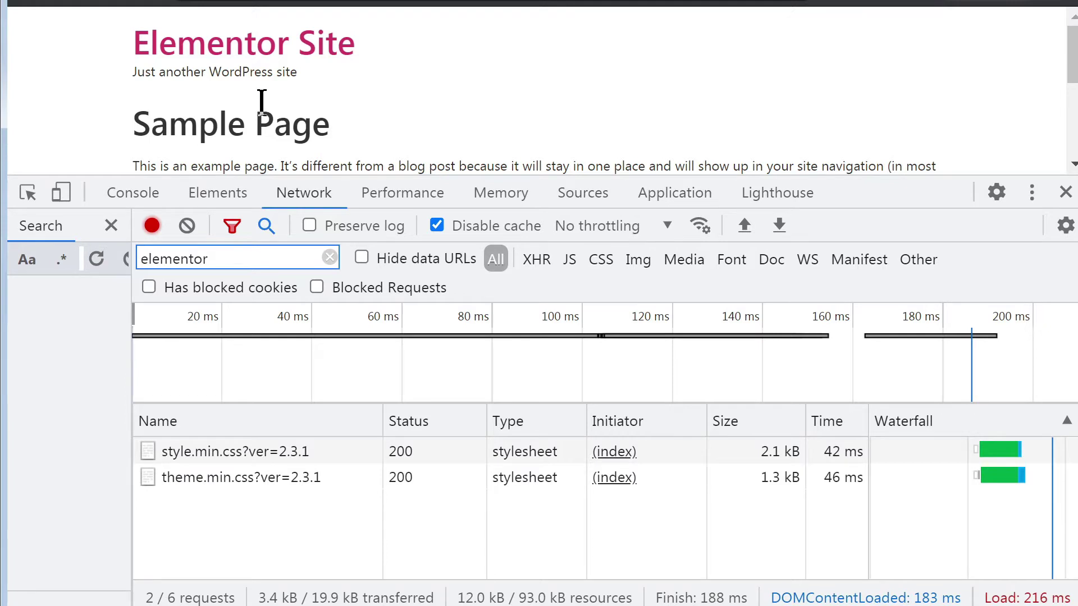
{"action": "left_click_drag", "start_coordinate": [879, 181], "coordinate": [859, 150]}
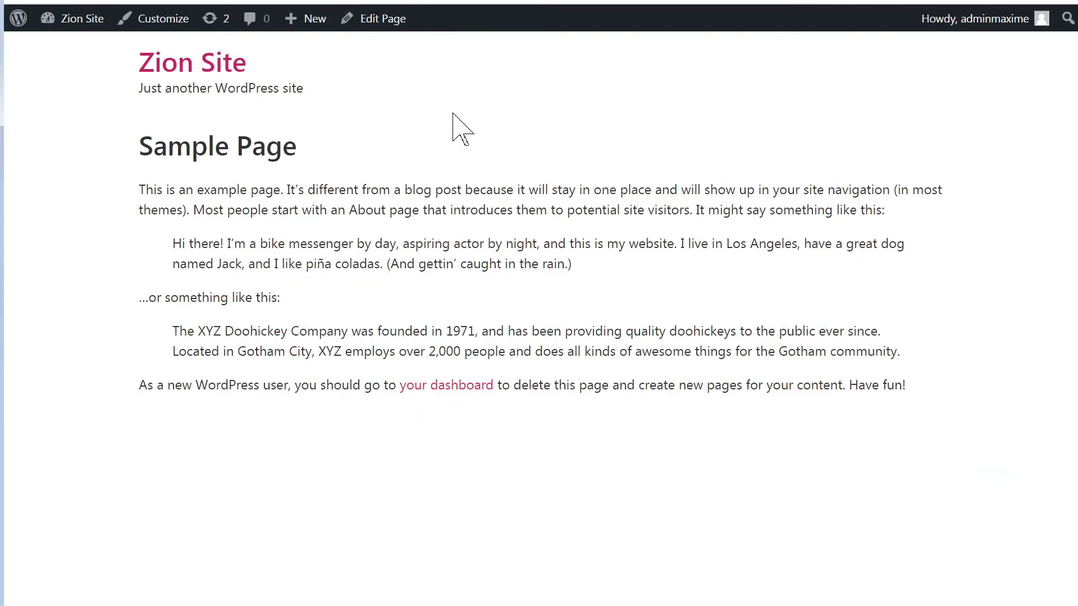
Step: Open the Network panel on the Zion page, filtered to 'zion', and adjust its height
{"action": "key", "text": "F12"}
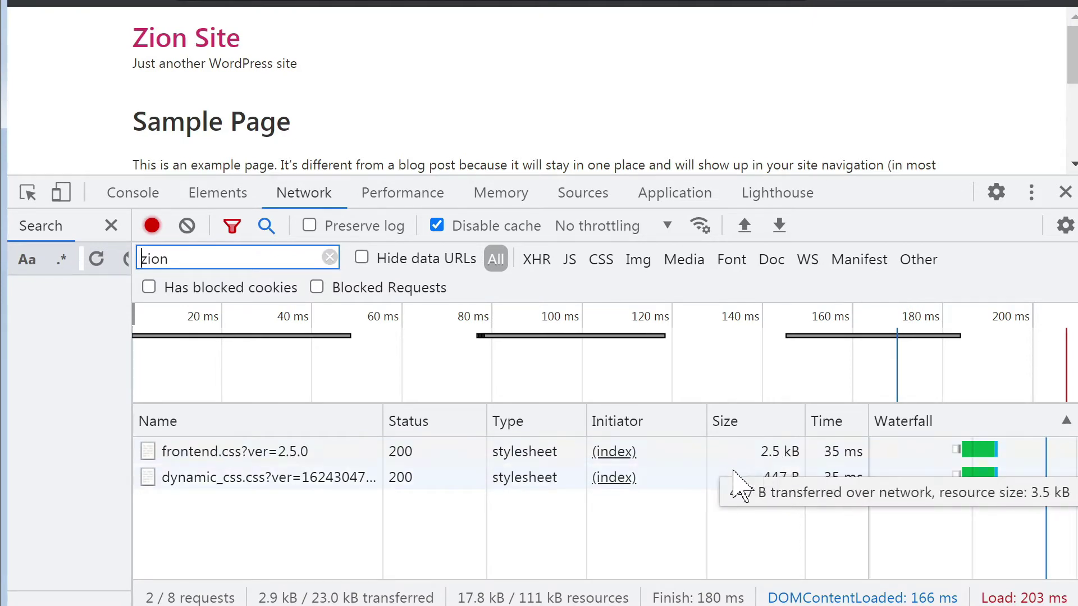
{"action": "left_click_drag", "start_coordinate": [869, 198], "coordinate": [842, 344]}
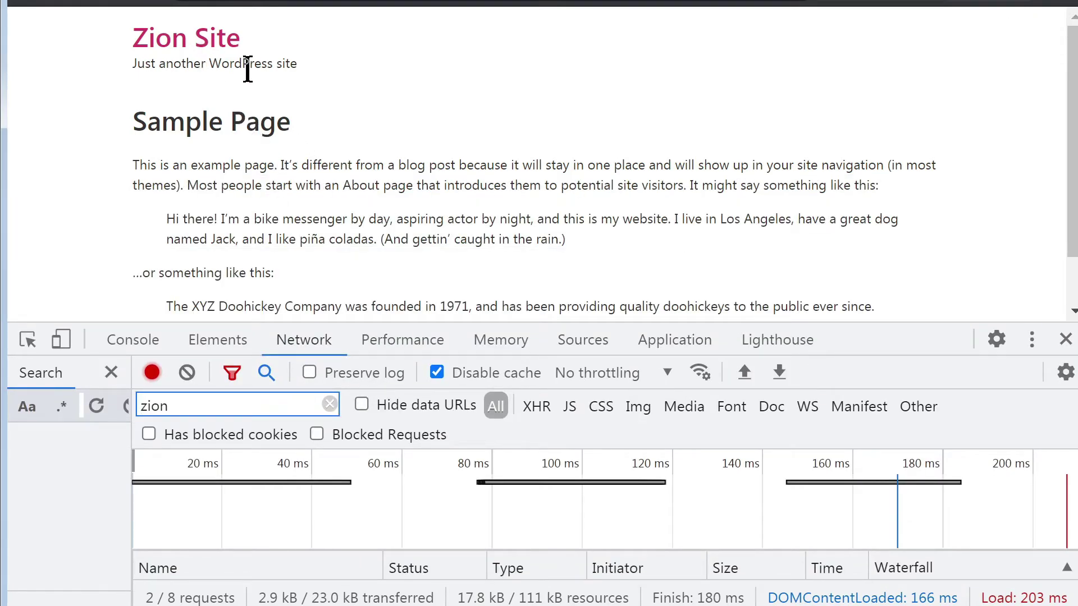
{"action": "left_click_drag", "start_coordinate": [809, 327], "coordinate": [840, 186]}
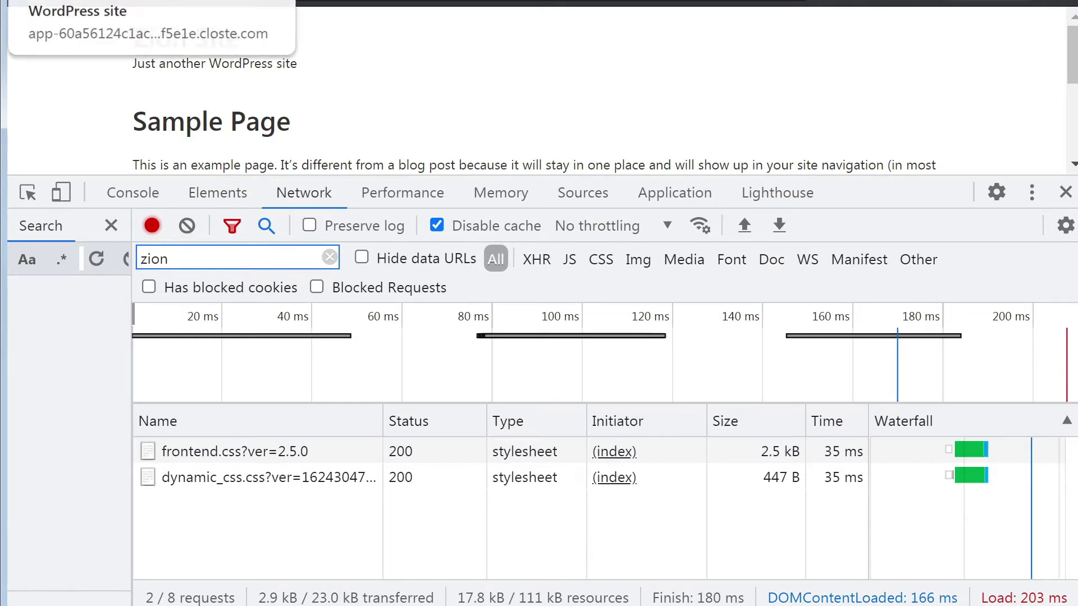
Step: Compare with the Elementor tab, then reload the Zion page to record frontend.css and dynamic_css.css
{"action": "left_click", "coordinate": [84, 3]}
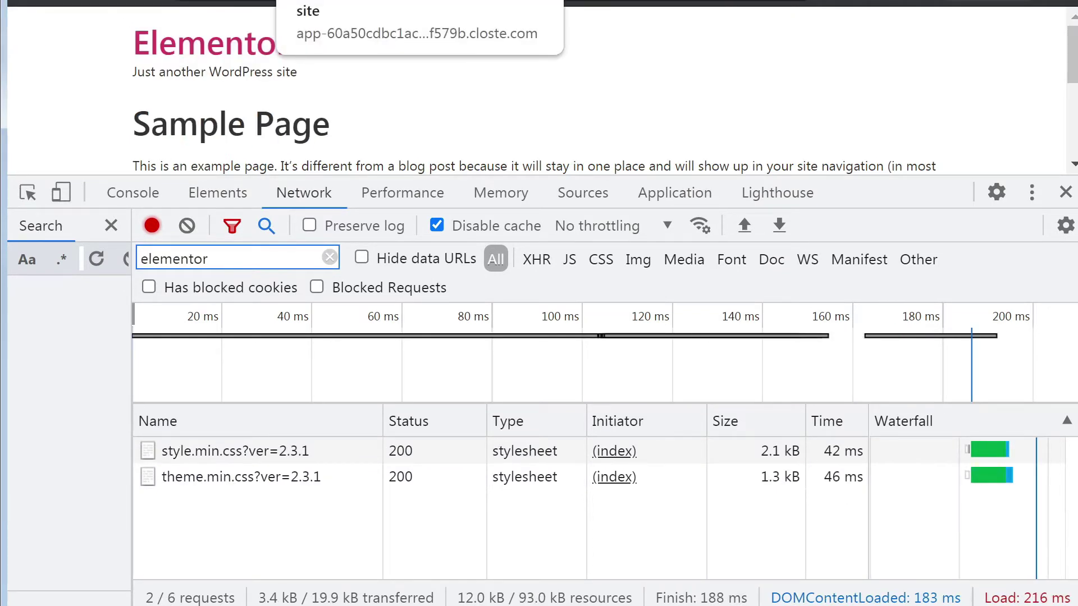
{"action": "left_click", "coordinate": [343, 3]}
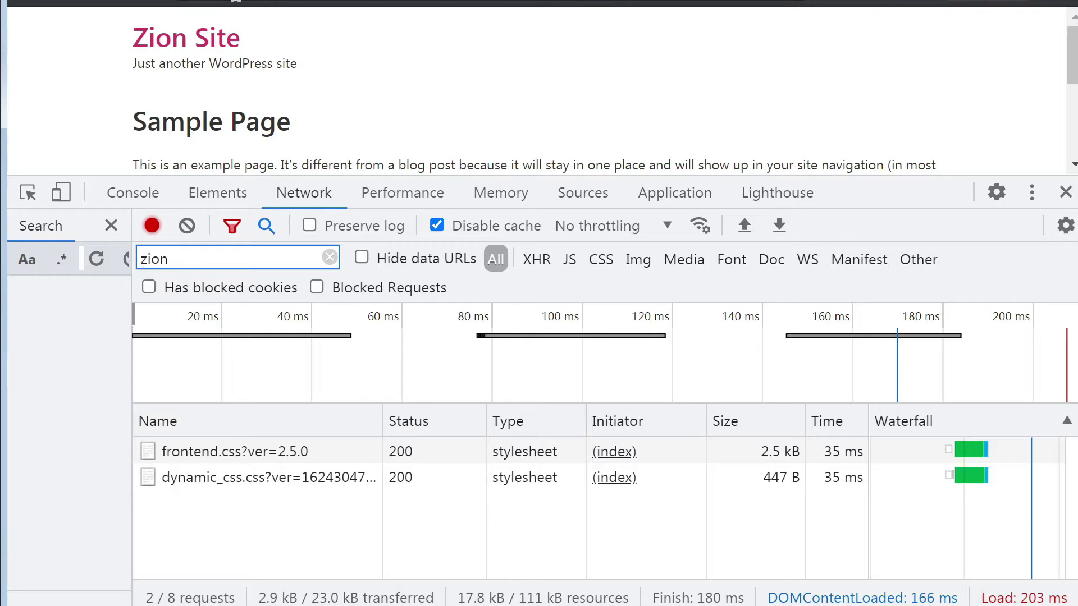
{"action": "key", "text": "F5"}
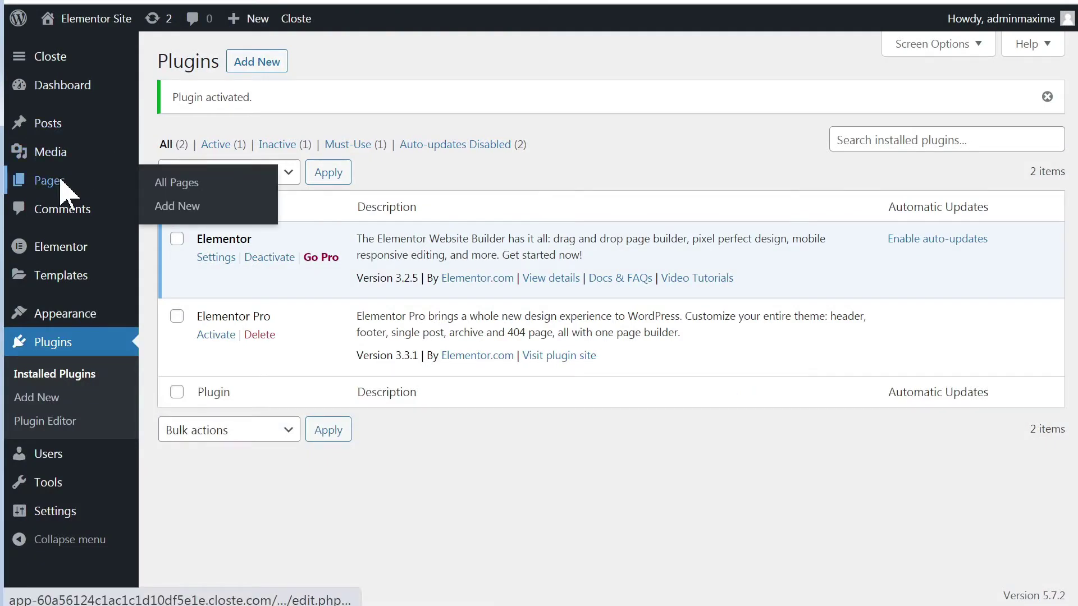
Step: Open the Elementor Site's Sample Page in Elementor and drop a Heading widget onto it
{"action": "left_click", "coordinate": [59, 181]}
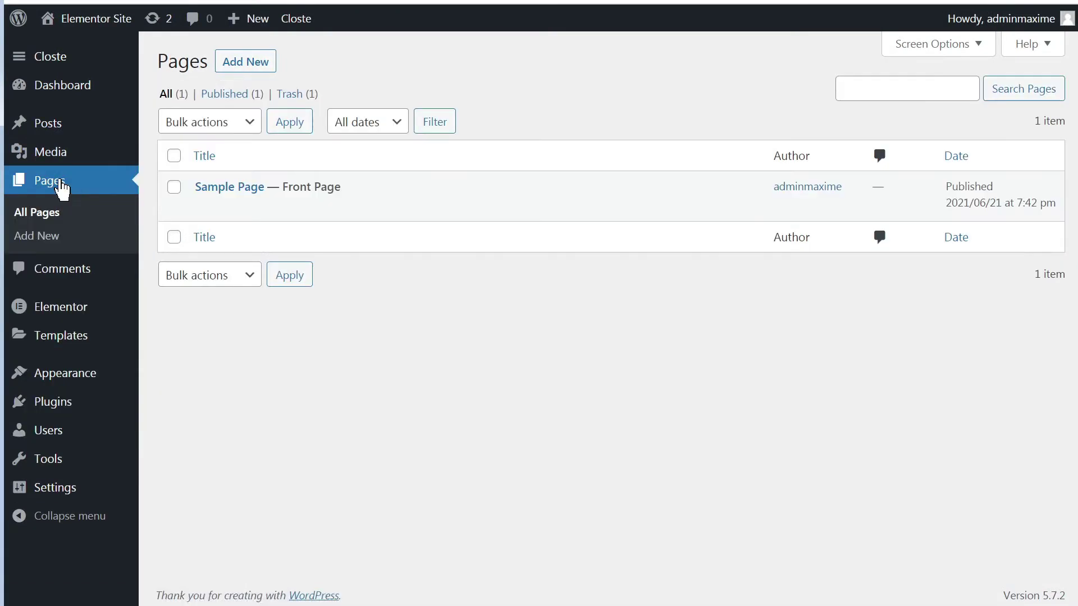
{"action": "left_click", "coordinate": [236, 188]}
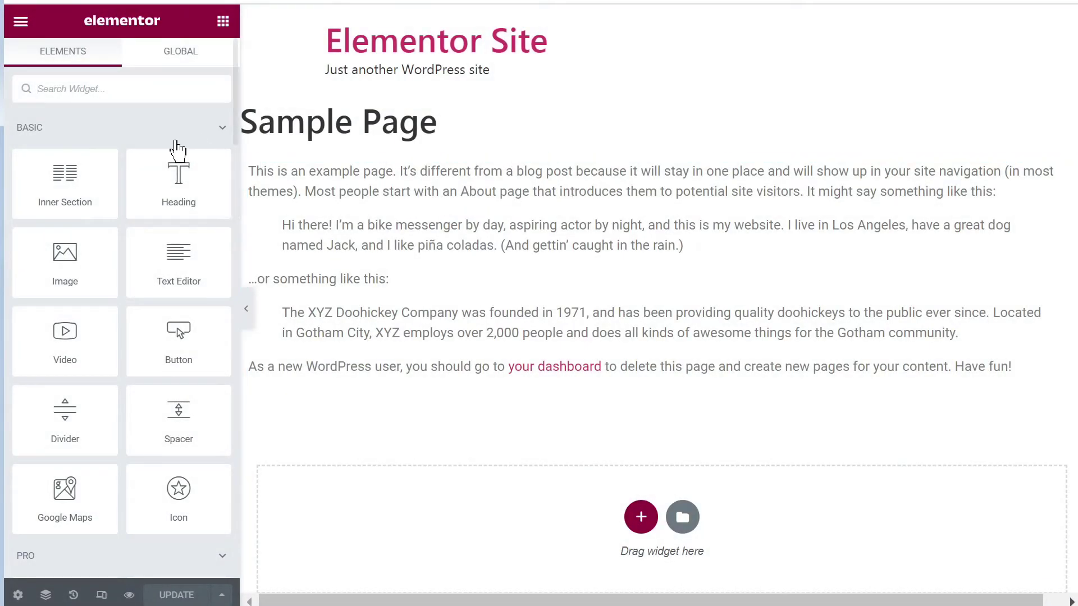
{"action": "left_click_drag", "start_coordinate": [173, 187], "coordinate": [442, 241]}
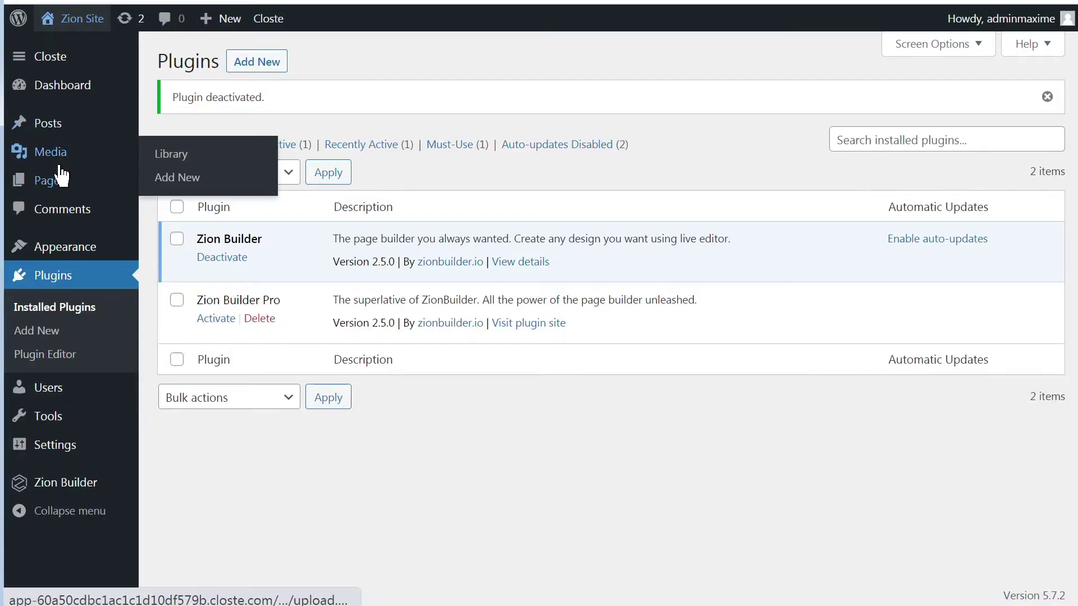
Step: Edit the Sample Page in Zion Builder, add a Heading element found by searching 'hea', and publish
{"action": "left_click", "coordinate": [59, 180]}
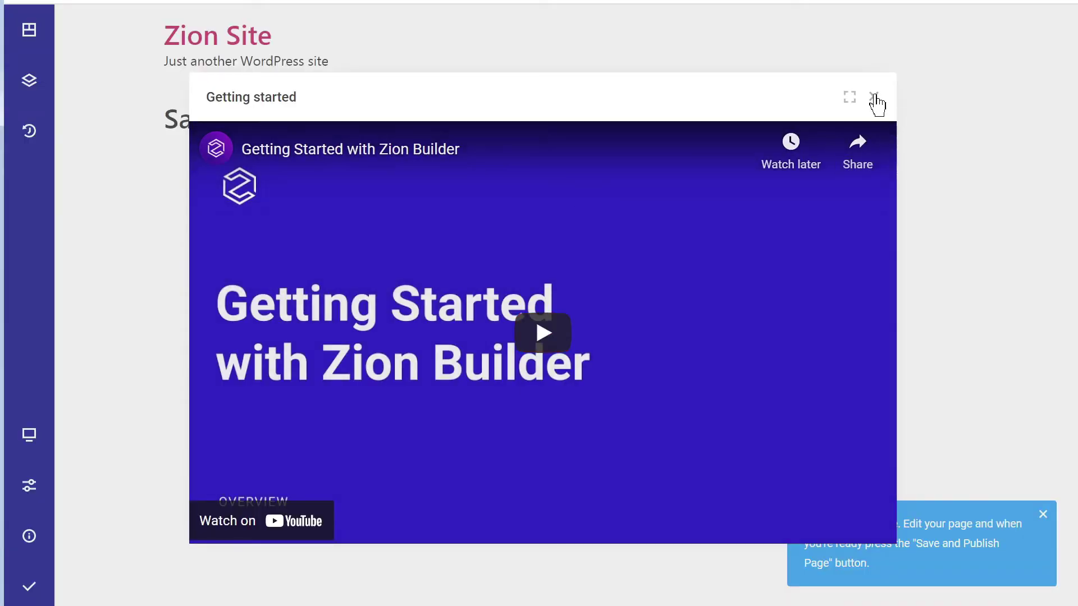
{"action": "left_click", "coordinate": [875, 98]}
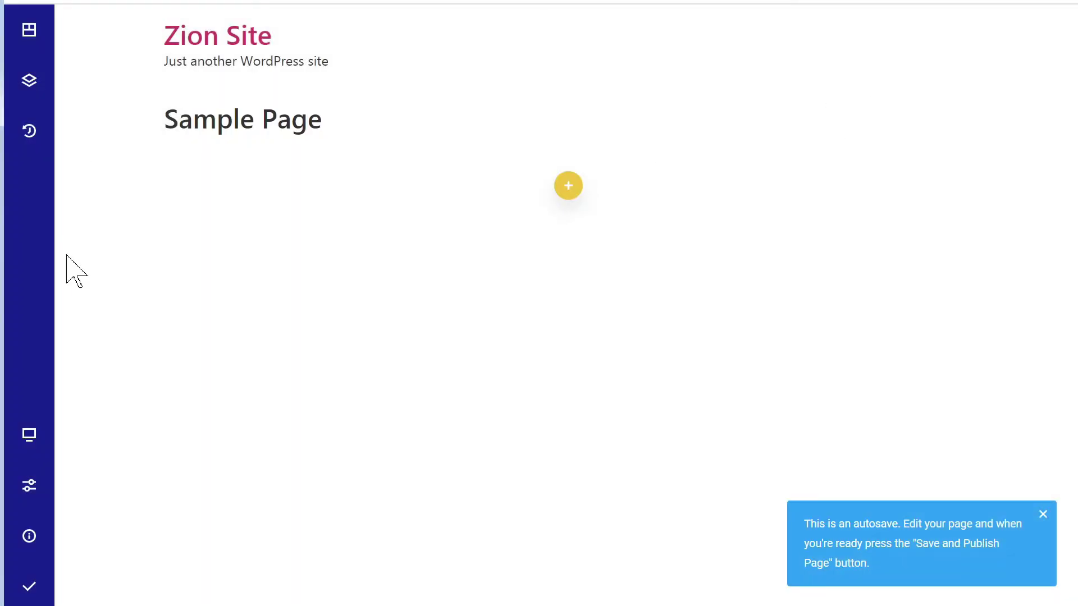
{"action": "left_click", "coordinate": [567, 188]}
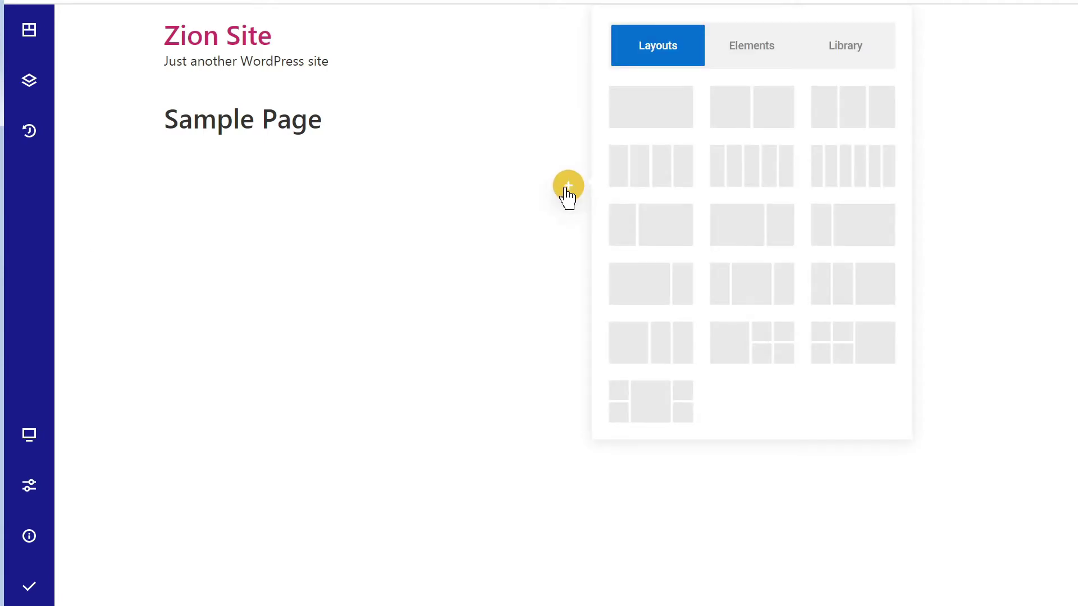
{"action": "left_click", "coordinate": [743, 52]}
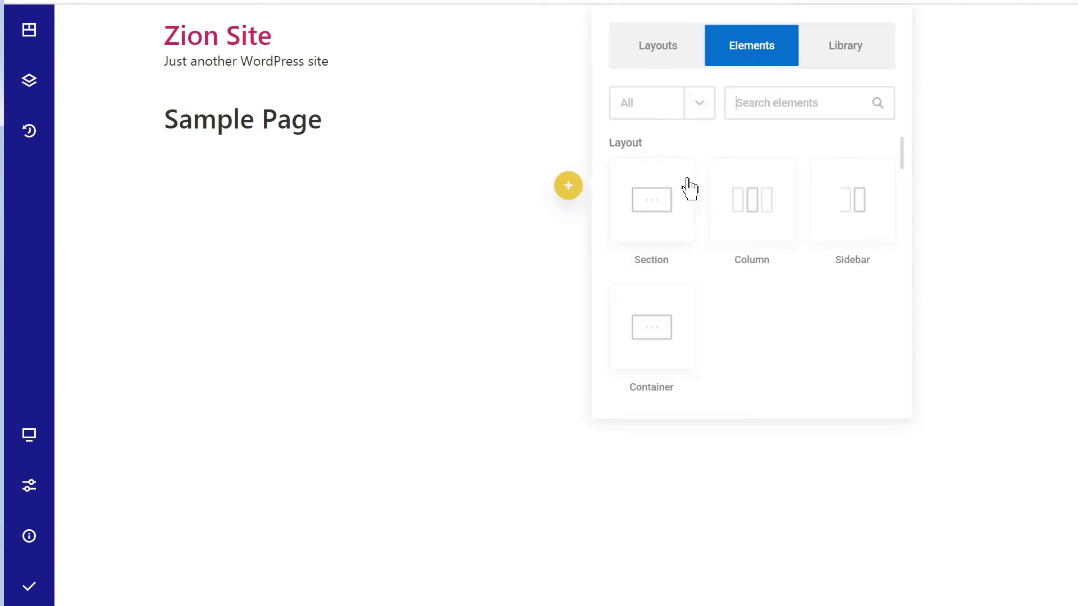
{"action": "left_click", "coordinate": [761, 104]}
{"action": "type", "text": "hea"}
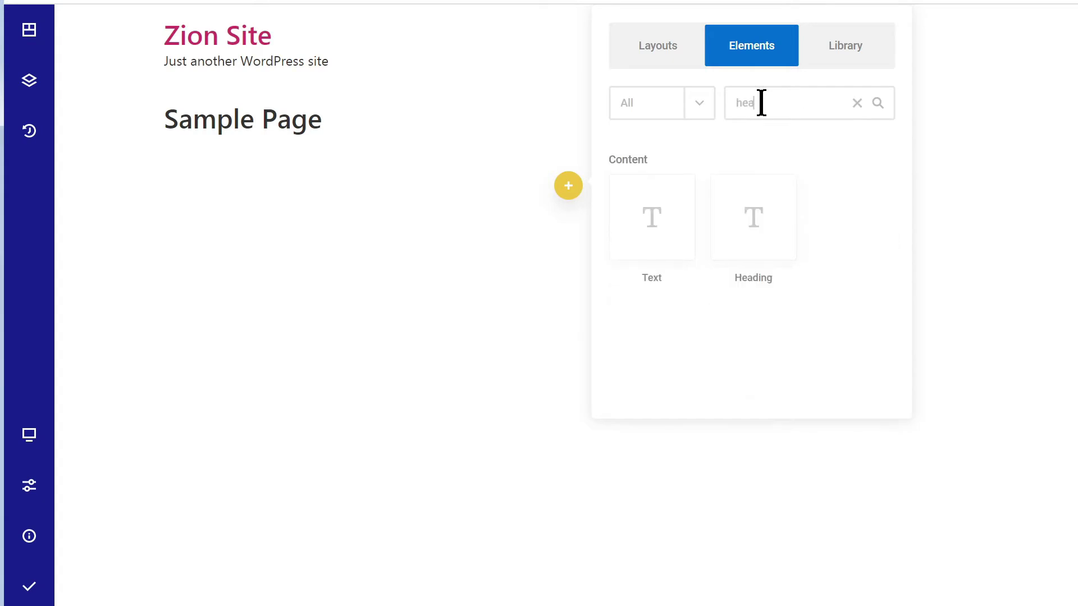
{"action": "left_click", "coordinate": [754, 227]}
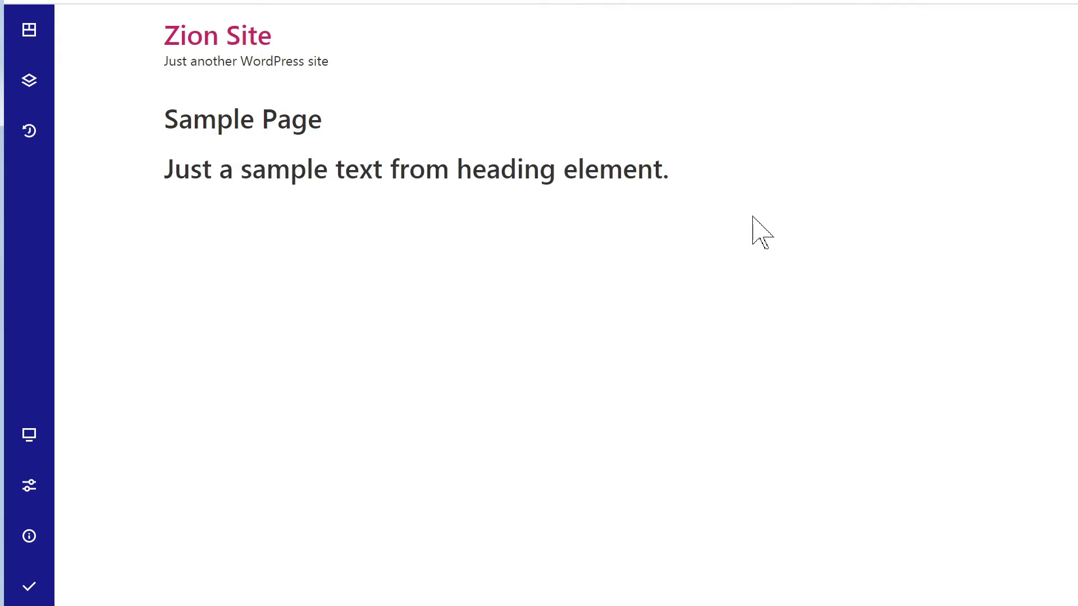
{"action": "left_click", "coordinate": [39, 585]}
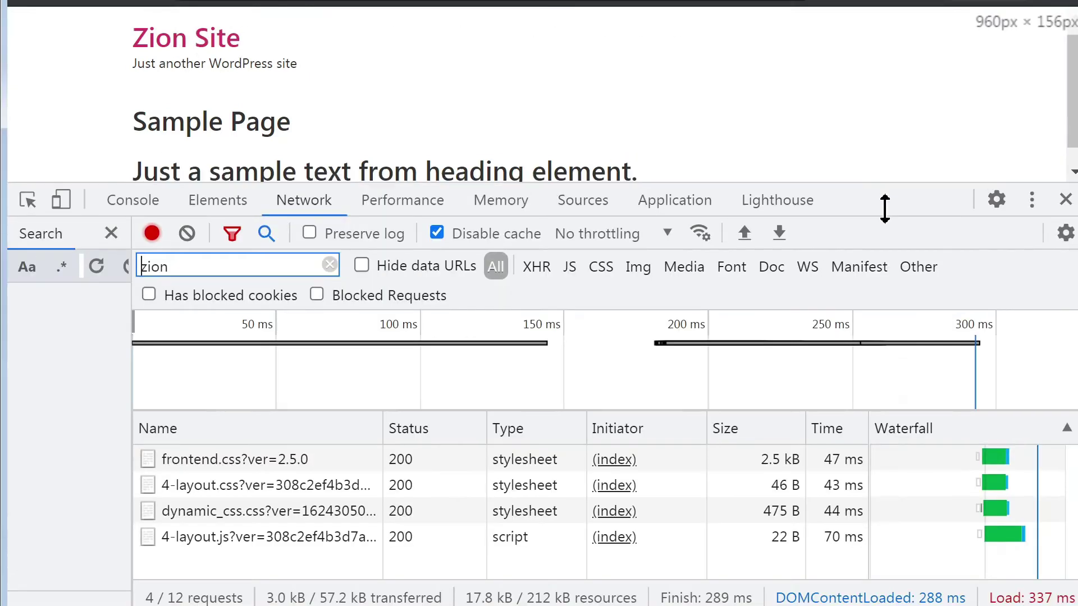
Step: Review the Zion page's four requests, inspect 4-layout.css, then move to the Elementor tab
{"action": "mouse_move", "coordinate": [884, 207]}
{"action": "left_mouse_down"}
{"action": "mouse_move", "coordinate": [884, 248]}
{"action": "mouse_move", "coordinate": [884, 225]}
{"action": "left_mouse_up"}
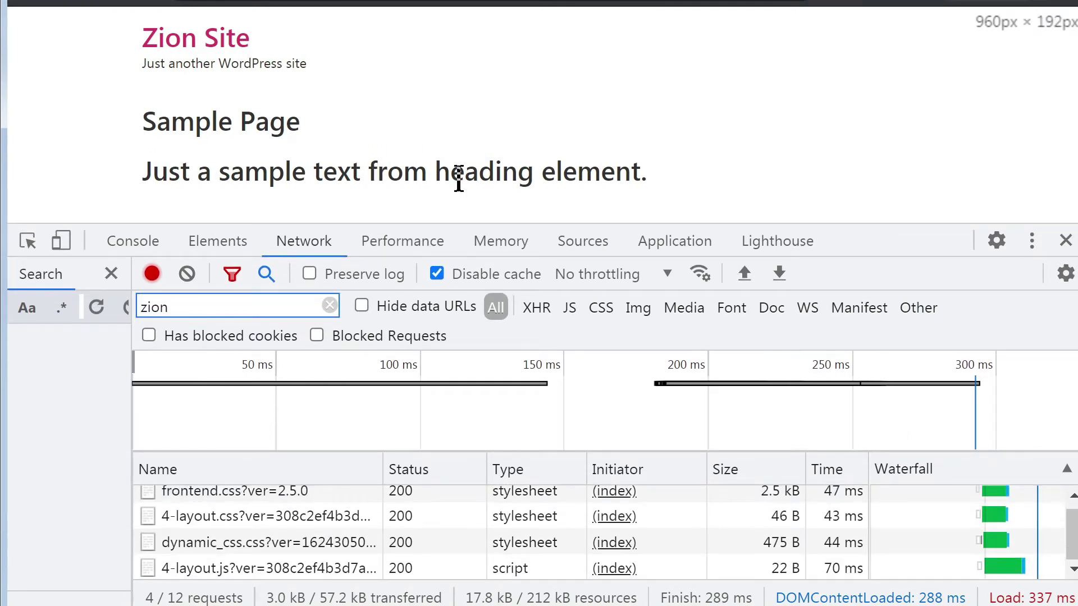
{"action": "left_click_drag", "start_coordinate": [959, 224], "coordinate": [898, 151]}
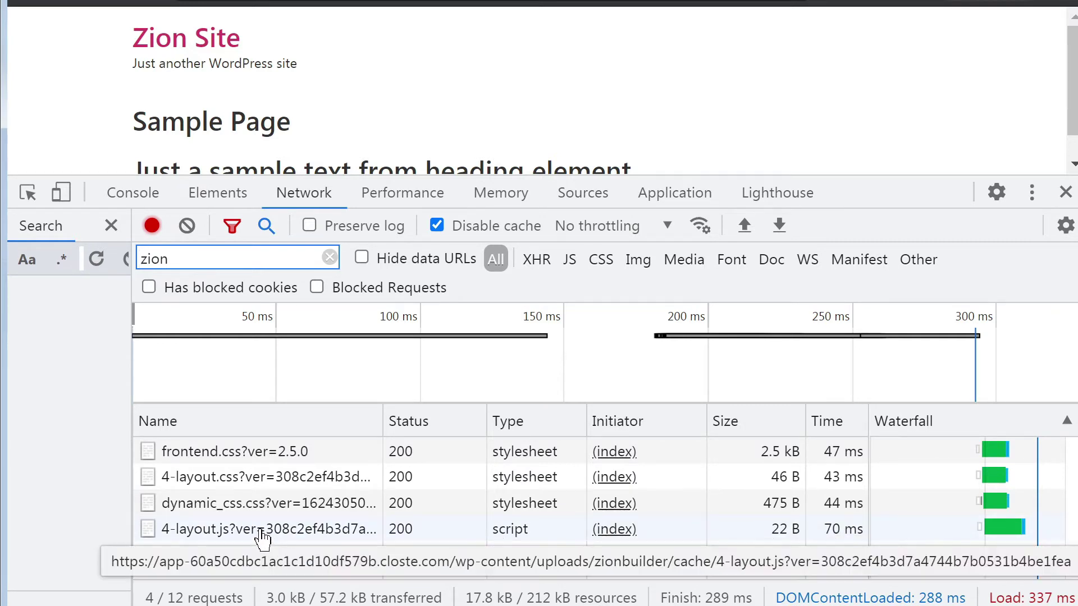
{"action": "left_click", "coordinate": [267, 477]}
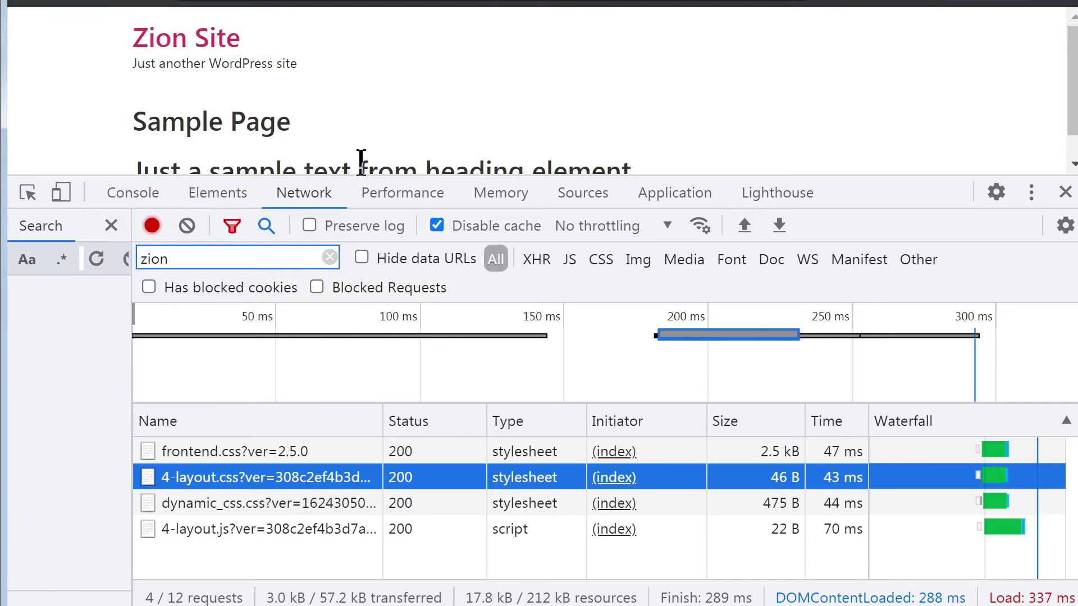
{"action": "key", "text": "ctrl+Tab"}
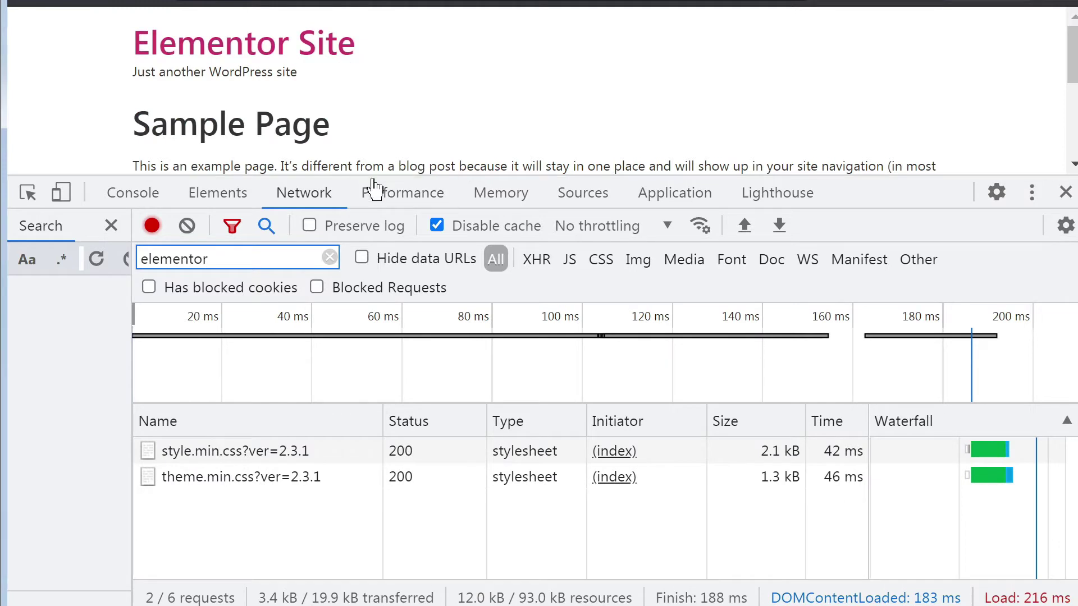
Step: Reload the Elementor page, review its 15 requests (124 kB), then filter by 'sw' to isolate swiper.min.js
{"action": "key", "text": "F5"}
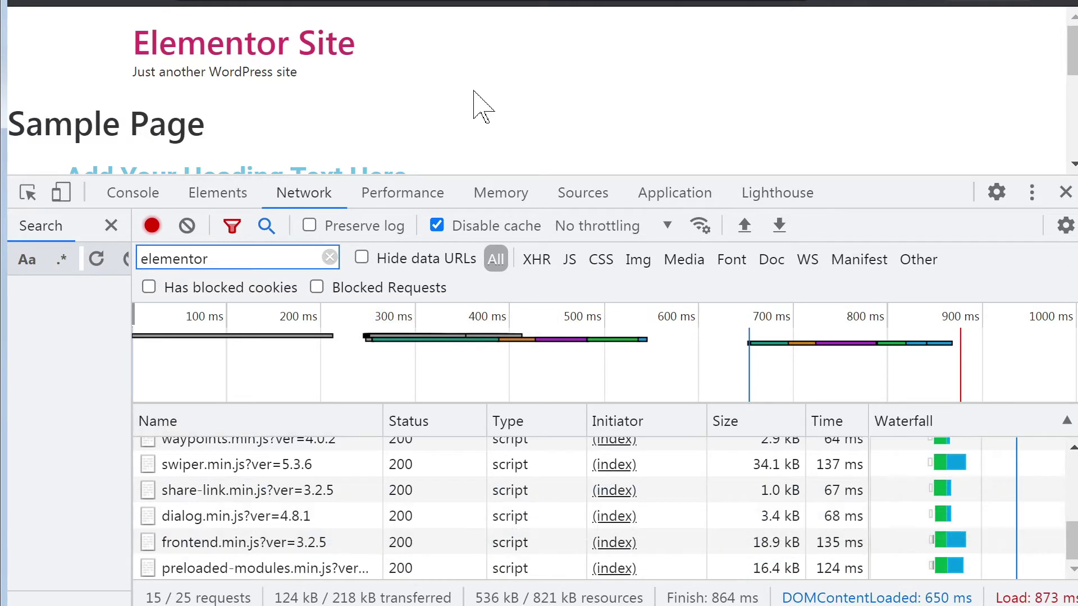
{"action": "left_click_drag", "start_coordinate": [866, 178], "coordinate": [867, 217]}
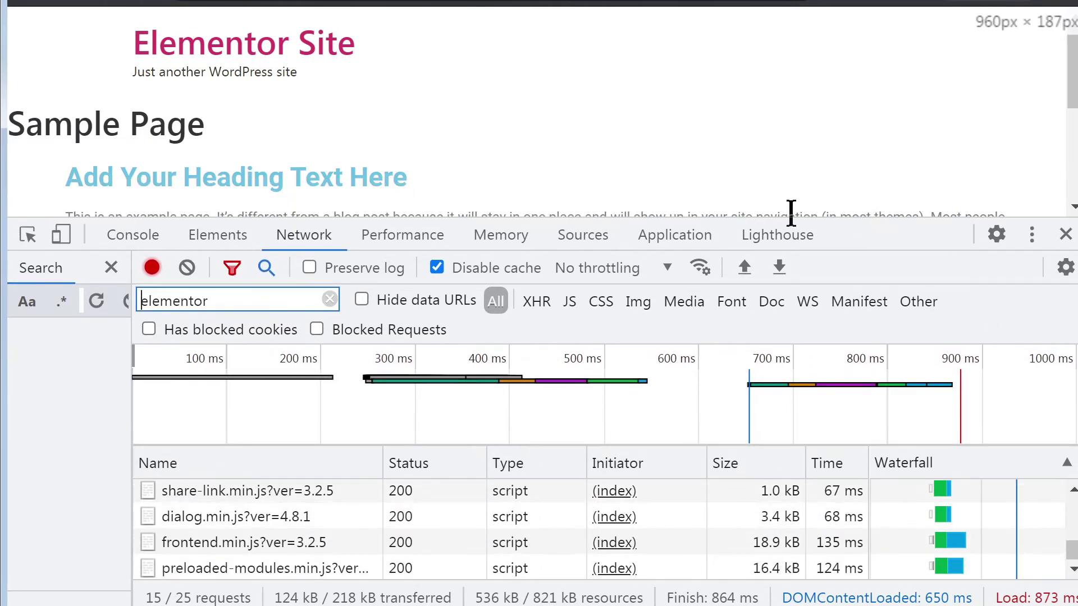
{"action": "scroll", "coordinate": [421, 144], "scroll_direction": "down", "scroll_amount": 2}
{"action": "scroll", "coordinate": [220, 170], "scroll_direction": "up", "scroll_amount": 2}
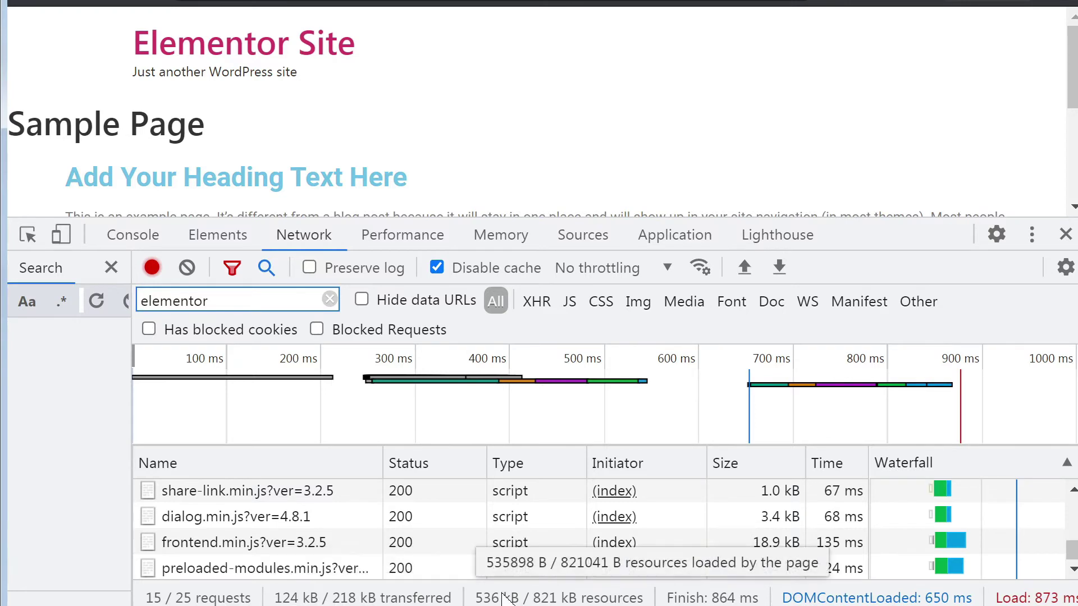
{"action": "left_click_drag", "start_coordinate": [855, 241], "coordinate": [845, 198]}
{"action": "scroll", "coordinate": [298, 522], "scroll_direction": "up", "scroll_amount": 4}
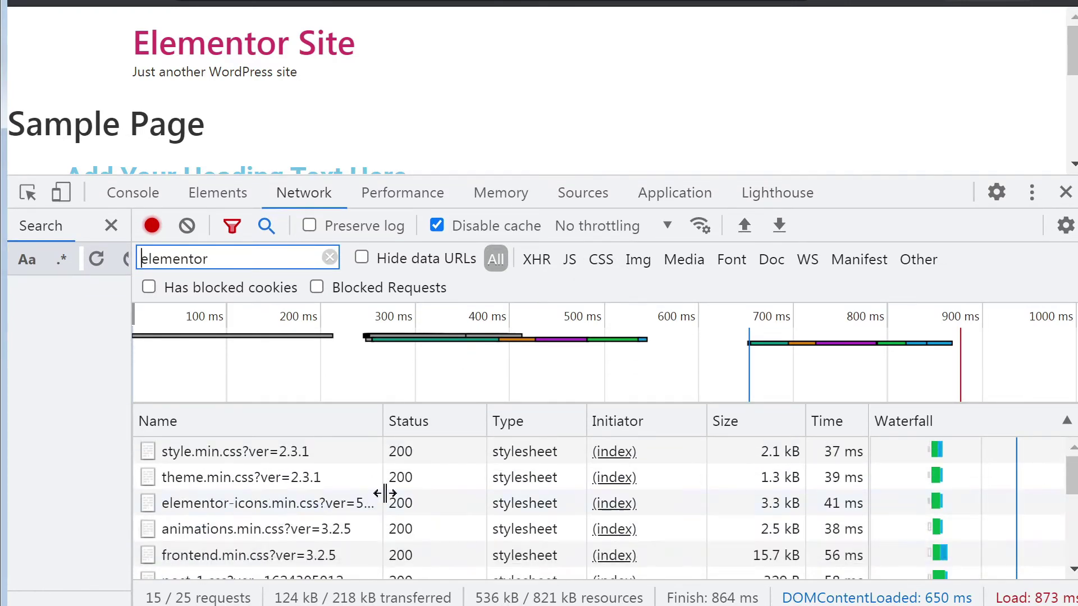
{"action": "scroll", "coordinate": [323, 506], "scroll_direction": "down", "scroll_amount": 3}
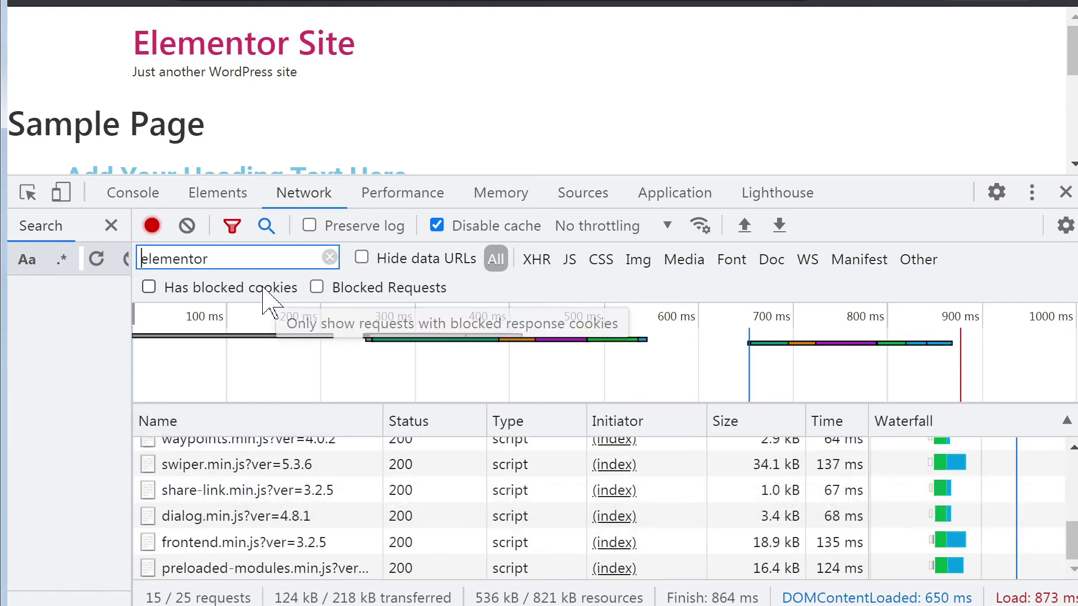
{"action": "key", "text": "ctrl+a"}
{"action": "type", "text": "sw"}
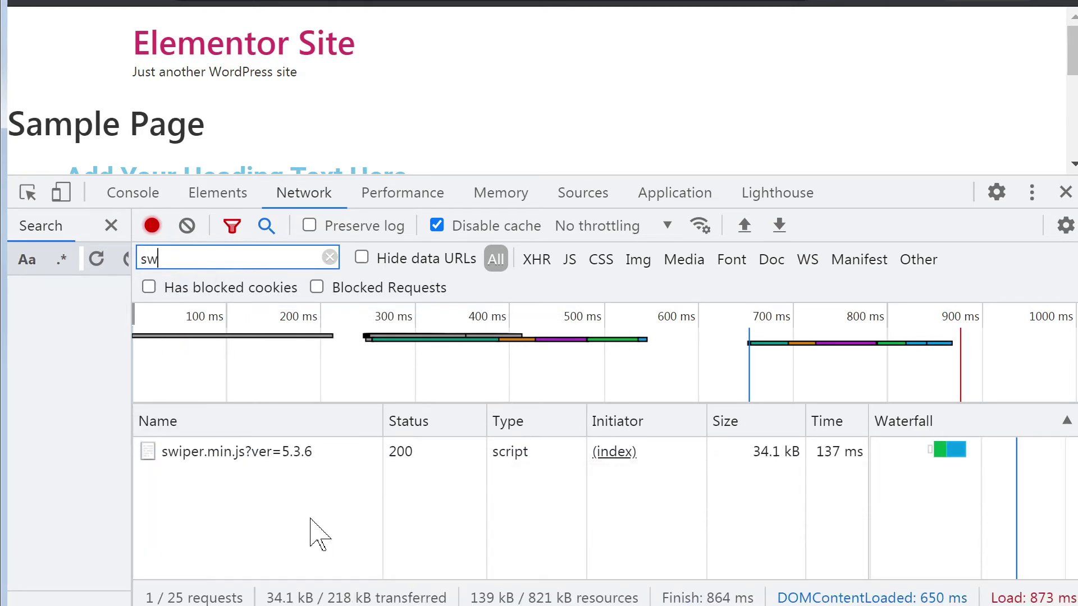
Step: Clear the filter and scroll through all 25 Elementor page requests
{"action": "key", "text": "ctrl+a"}
{"action": "key", "text": "BackSpace"}
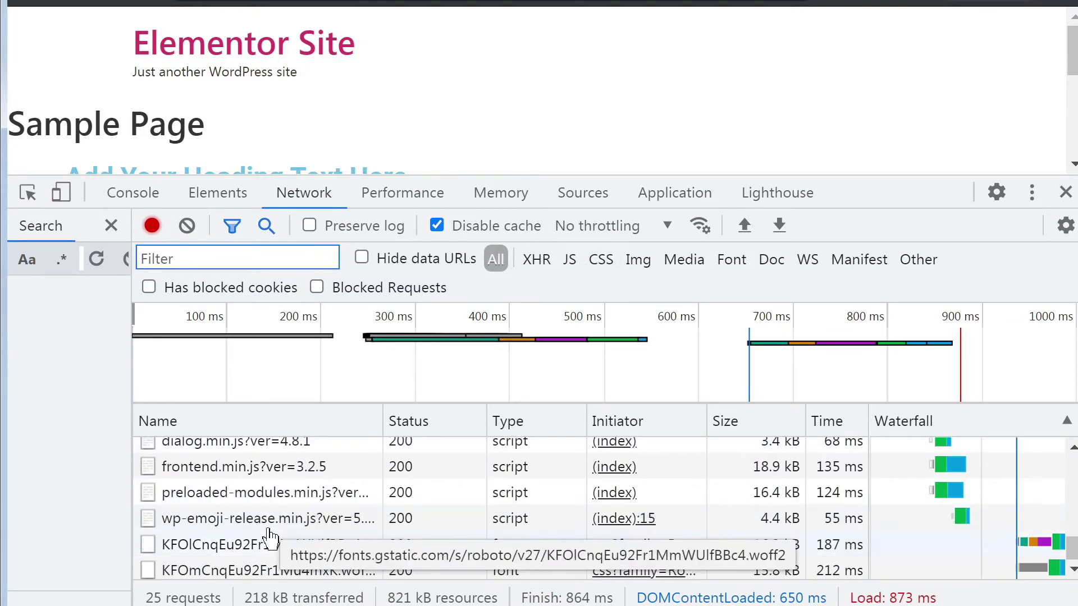
{"action": "scroll", "coordinate": [225, 544], "scroll_direction": "up", "scroll_amount": 6}
{"action": "scroll", "coordinate": [247, 553], "scroll_direction": "up", "scroll_amount": 3}
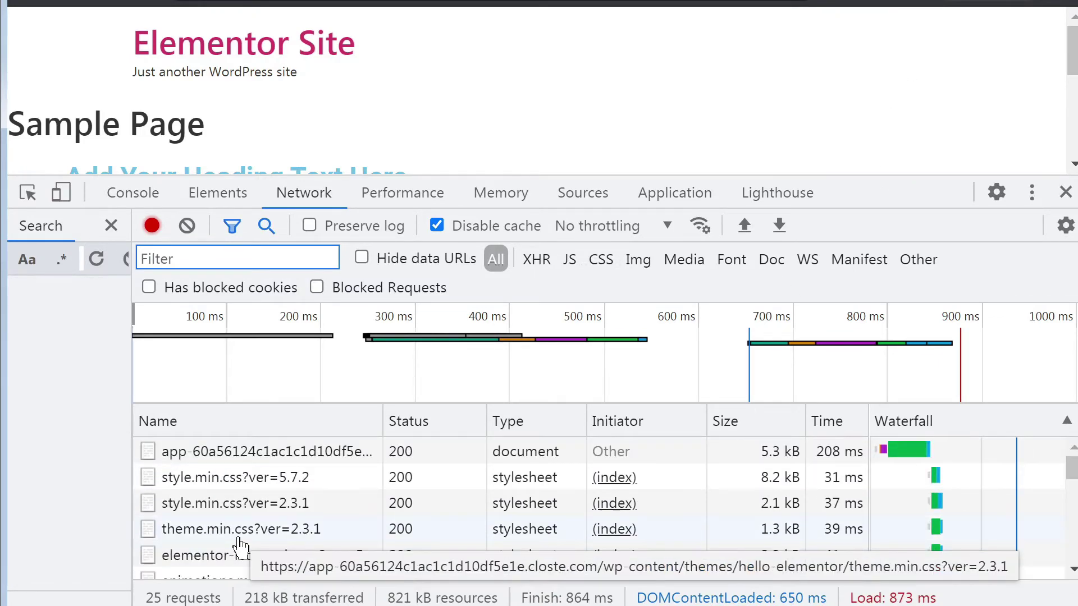
{"action": "scroll", "coordinate": [236, 476], "scroll_direction": "down", "scroll_amount": 5}
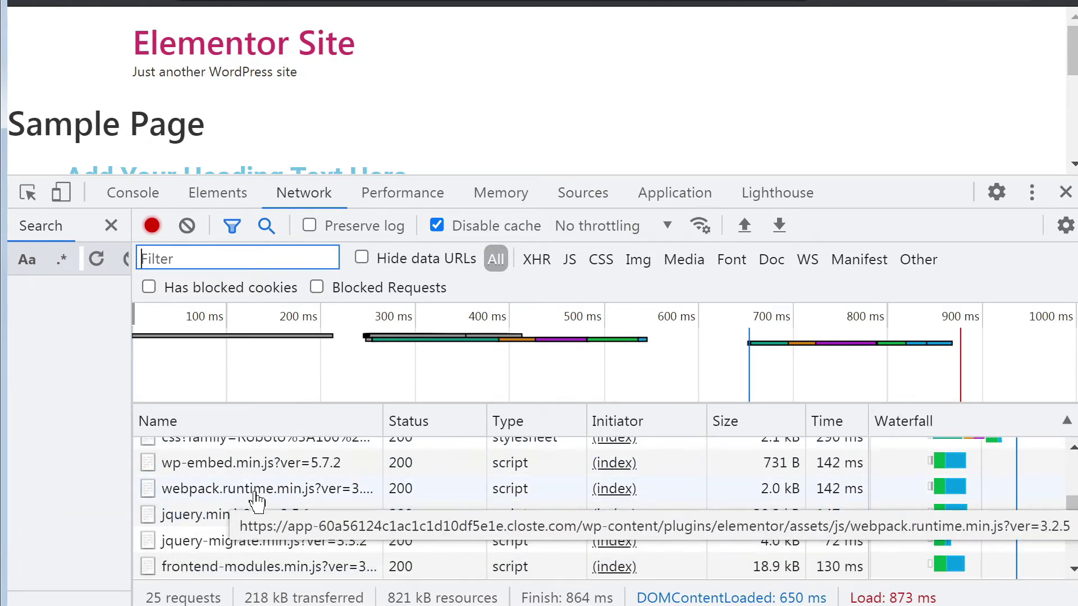
{"action": "scroll", "coordinate": [258, 511], "scroll_direction": "down", "scroll_amount": 3}
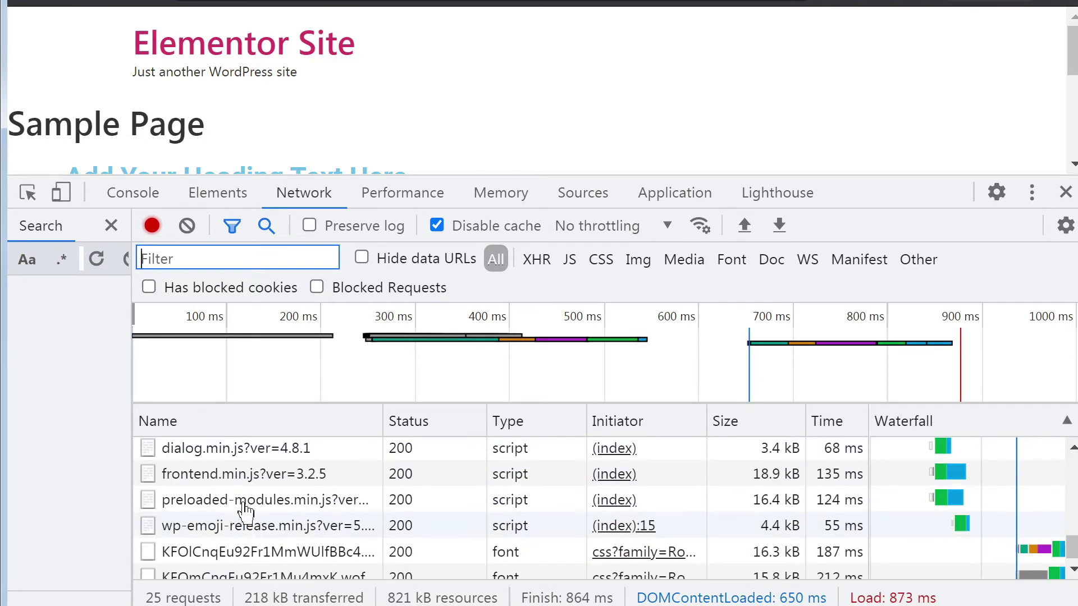
{"action": "scroll", "coordinate": [241, 519], "scroll_direction": "down", "scroll_amount": 1}
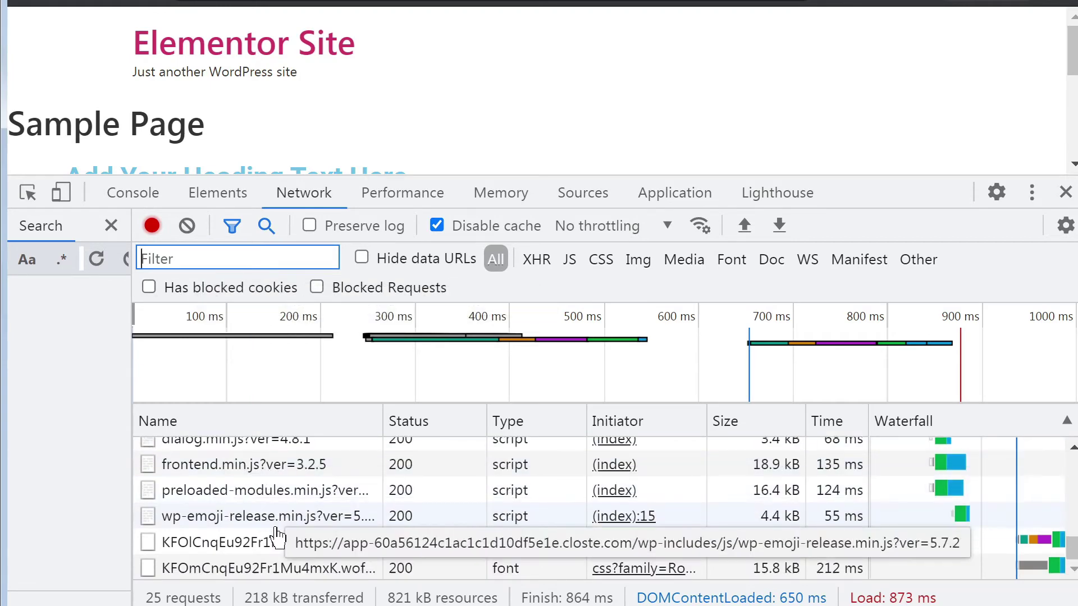
{"action": "scroll", "coordinate": [282, 540], "scroll_direction": "up", "scroll_amount": 3}
{"action": "scroll", "coordinate": [295, 536], "scroll_direction": "down", "scroll_amount": 3}
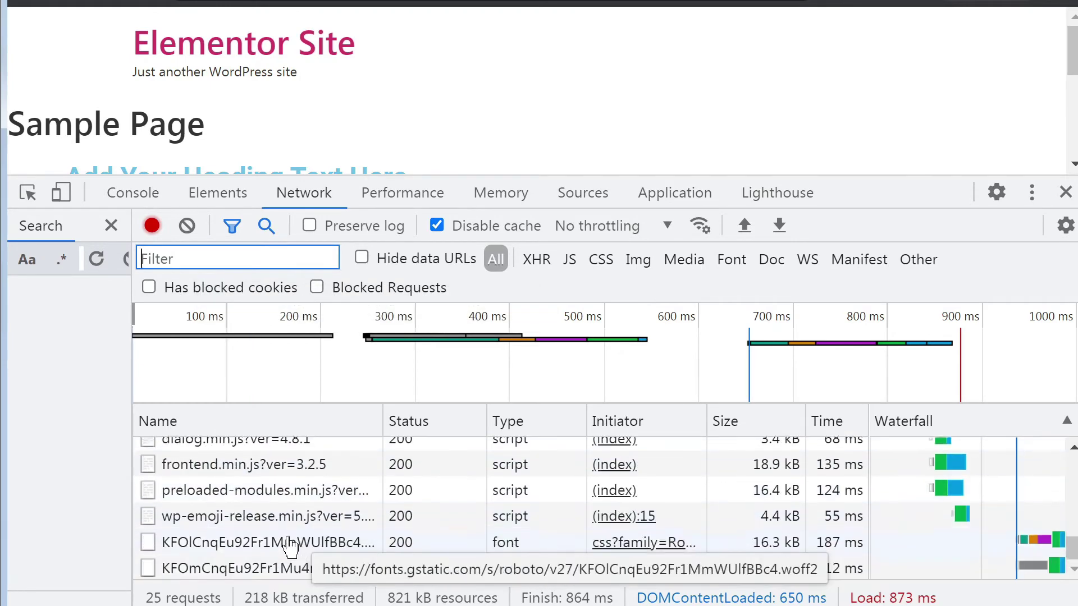
{"action": "scroll", "coordinate": [290, 544], "scroll_direction": "up", "scroll_amount": 4}
{"action": "scroll", "coordinate": [290, 544], "scroll_direction": "up", "scroll_amount": 5}
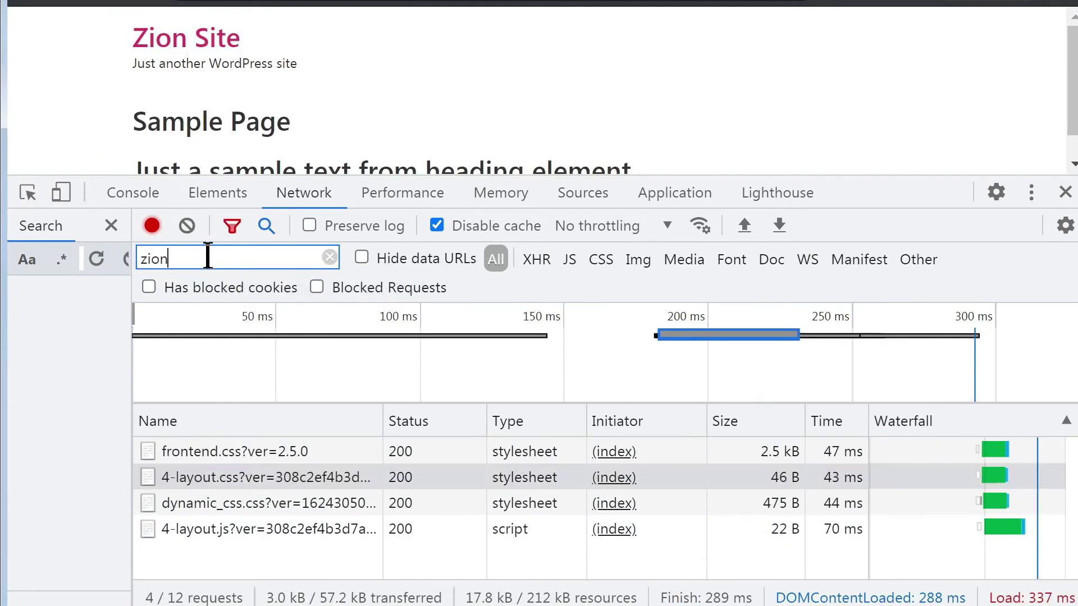
Step: On the Zion page, filter by 'sw', find nothing, and clear it to show all 12 requests
{"action": "key", "text": "BackSpace"}
{"action": "key", "text": "BackSpace"}
{"action": "key", "text": "BackSpace"}
{"action": "key", "text": "BackSpace"}
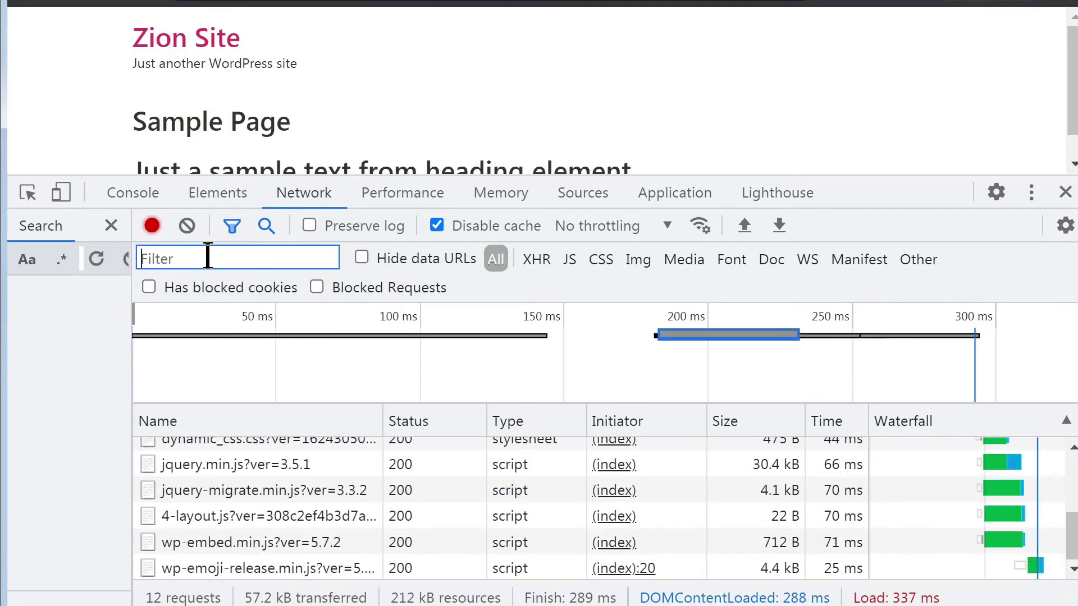
{"action": "type", "text": "sw"}
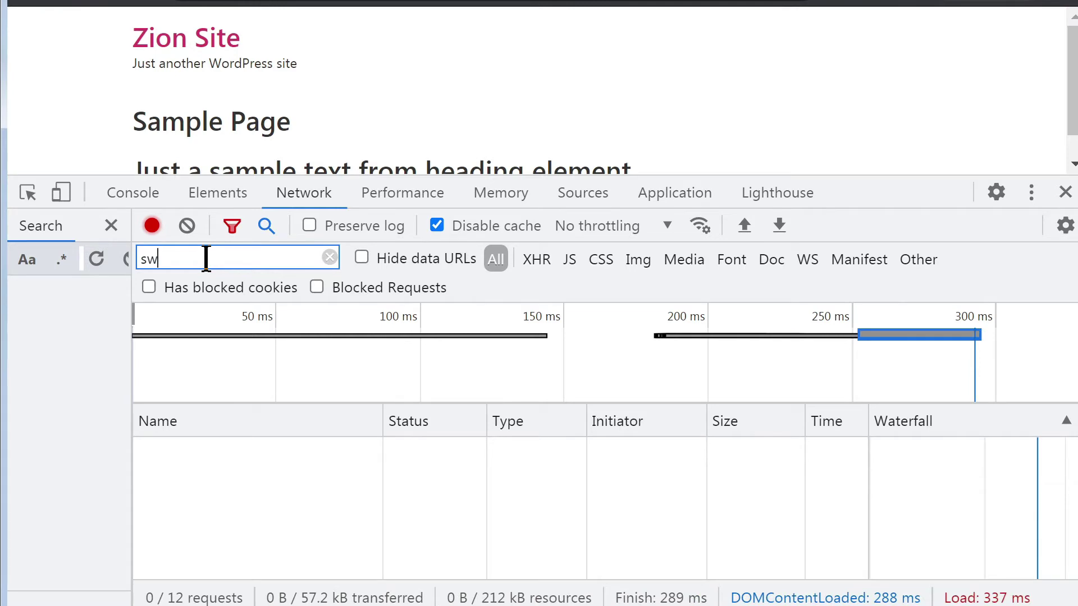
{"action": "key", "text": "BackSpace"}
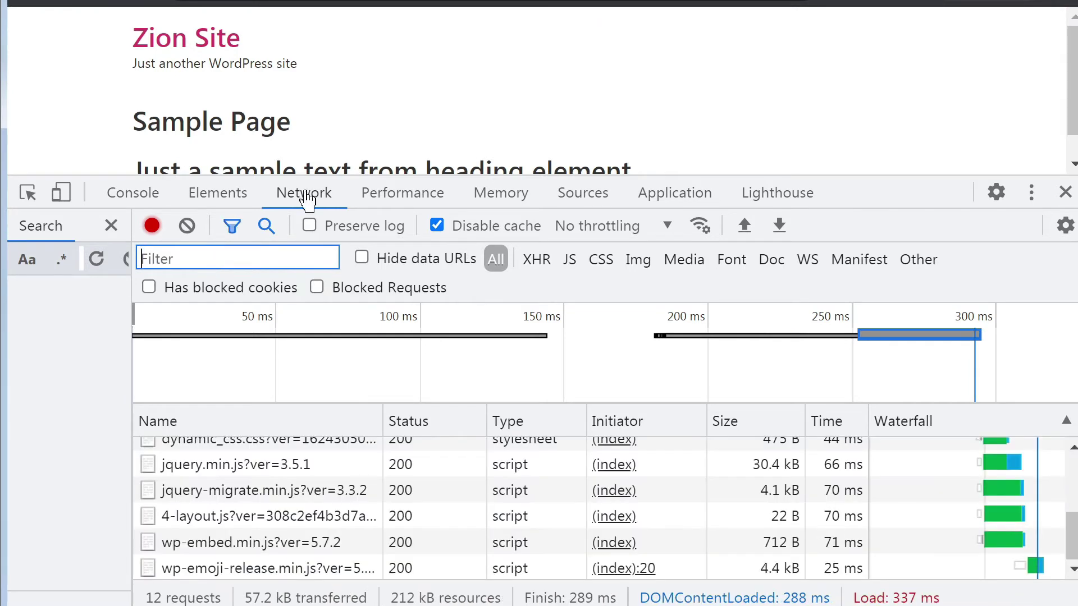
{"action": "left_click_drag", "start_coordinate": [835, 187], "coordinate": [616, 341]}
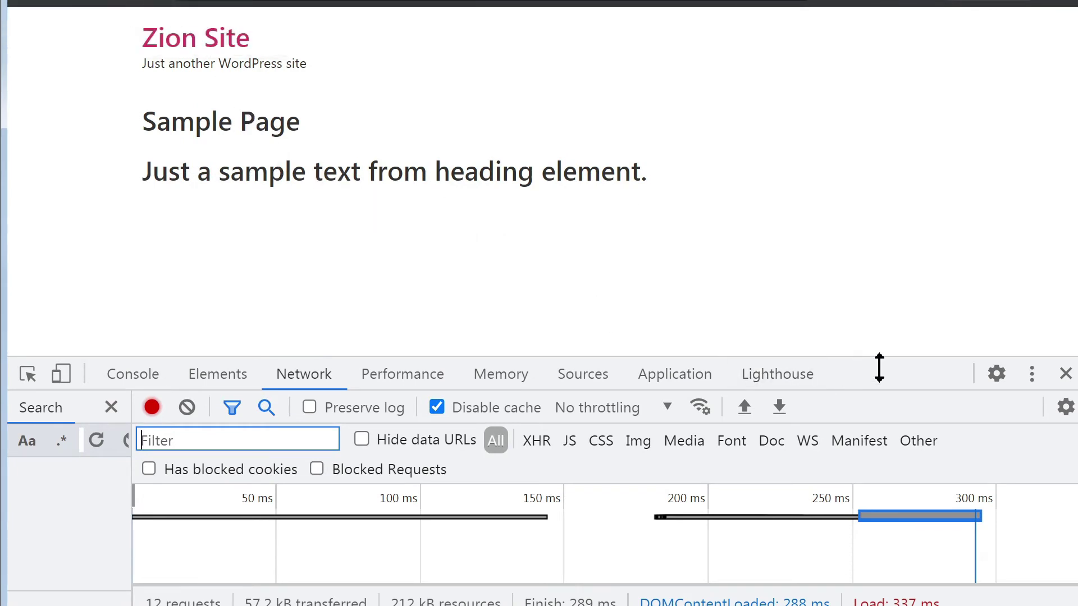
{"action": "left_click_drag", "start_coordinate": [881, 362], "coordinate": [834, 201]}
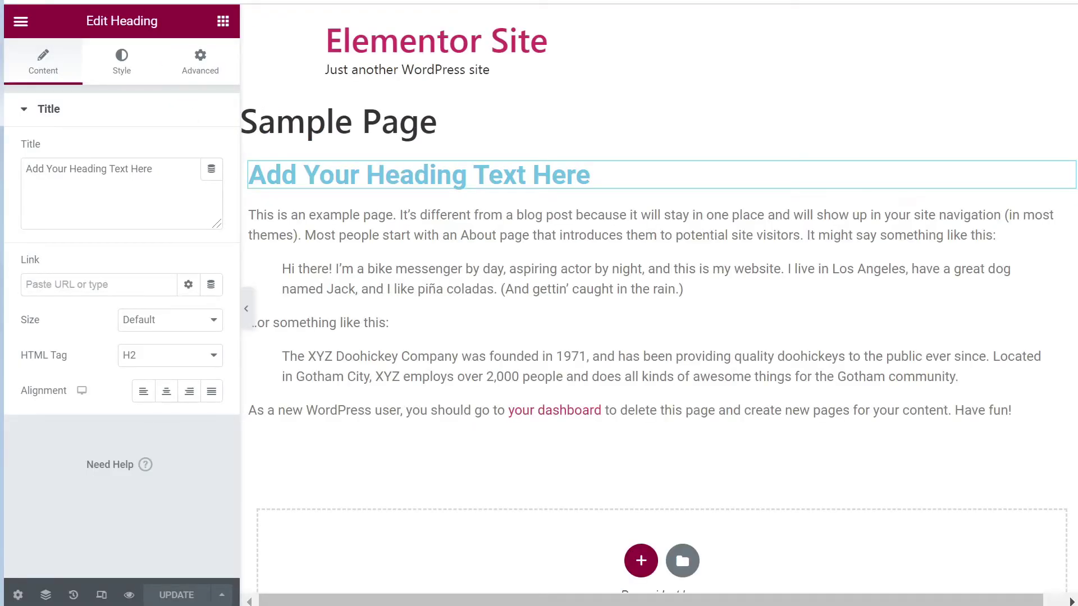
Step: Exit the Elementor editor to the WordPress dashboard and open Elementor > Settings
{"action": "left_click", "coordinate": [22, 22]}
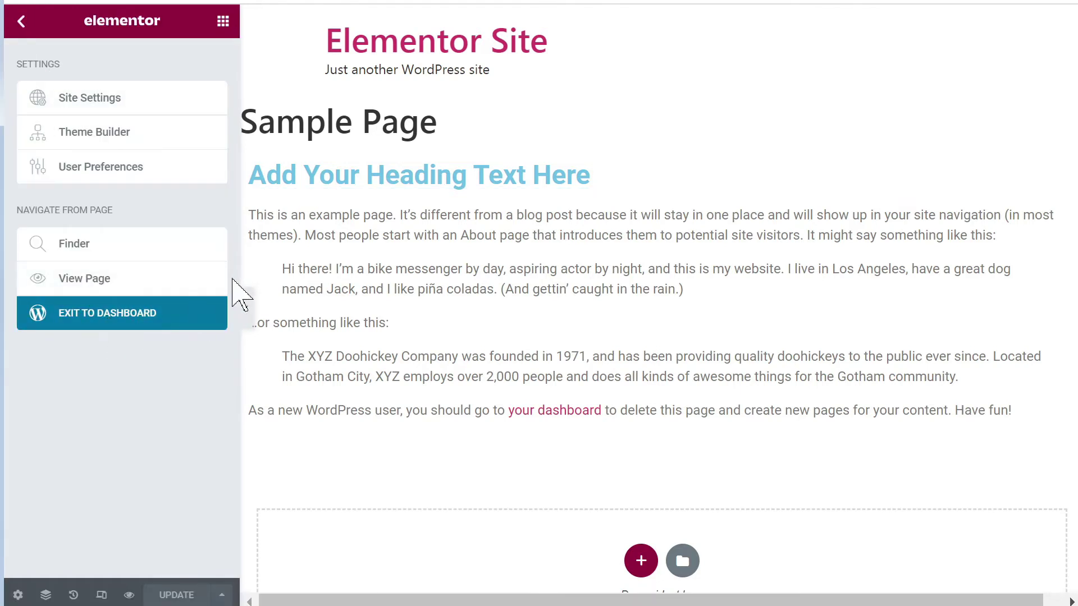
{"action": "left_click", "coordinate": [222, 308]}
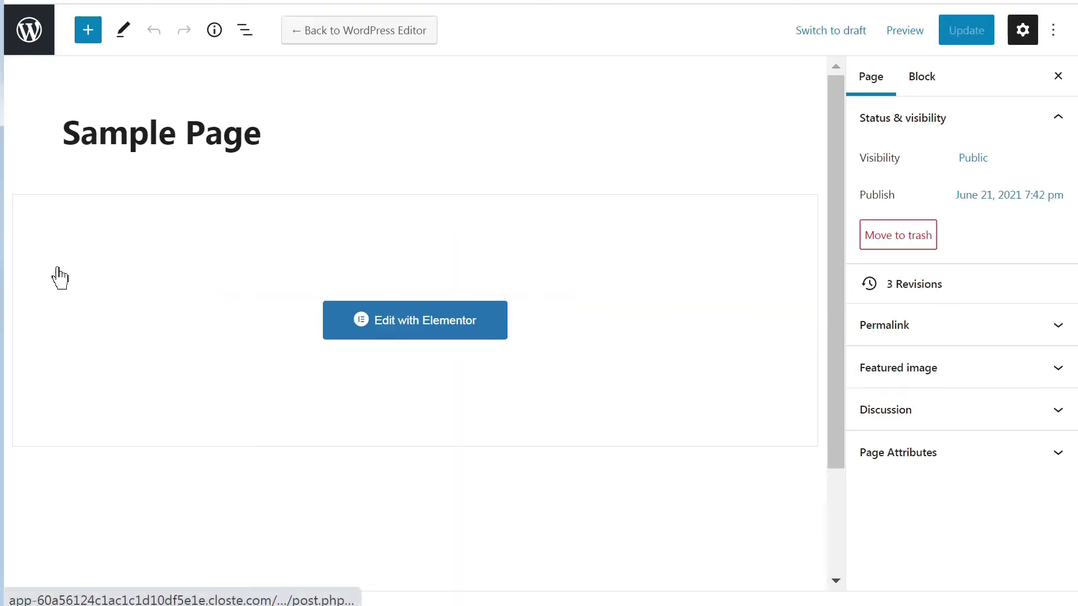
{"action": "left_click", "coordinate": [31, 32]}
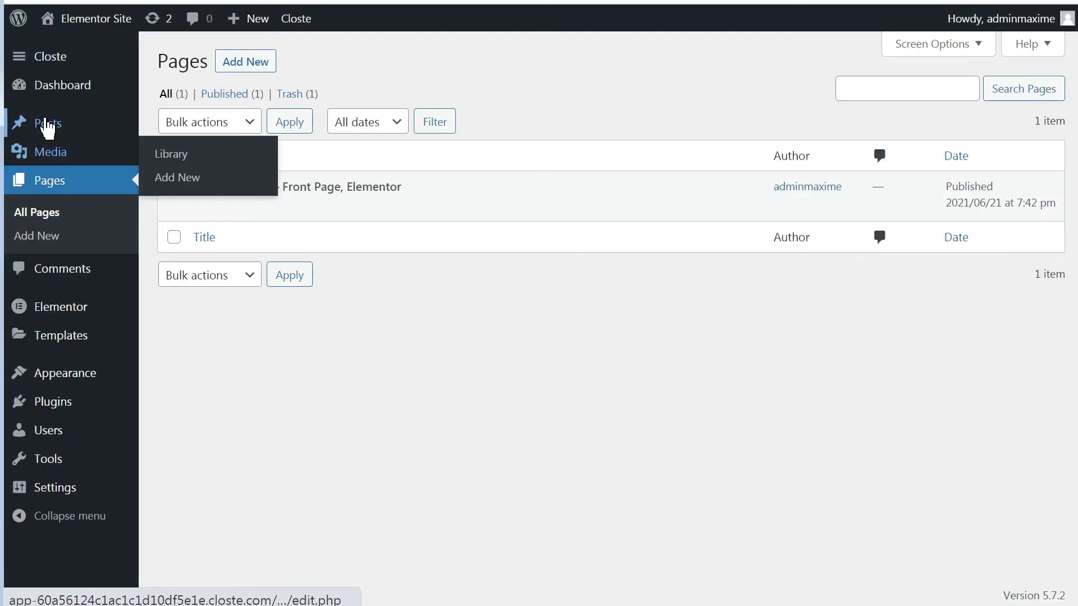
{"action": "mouse_move", "coordinate": [71, 319]}
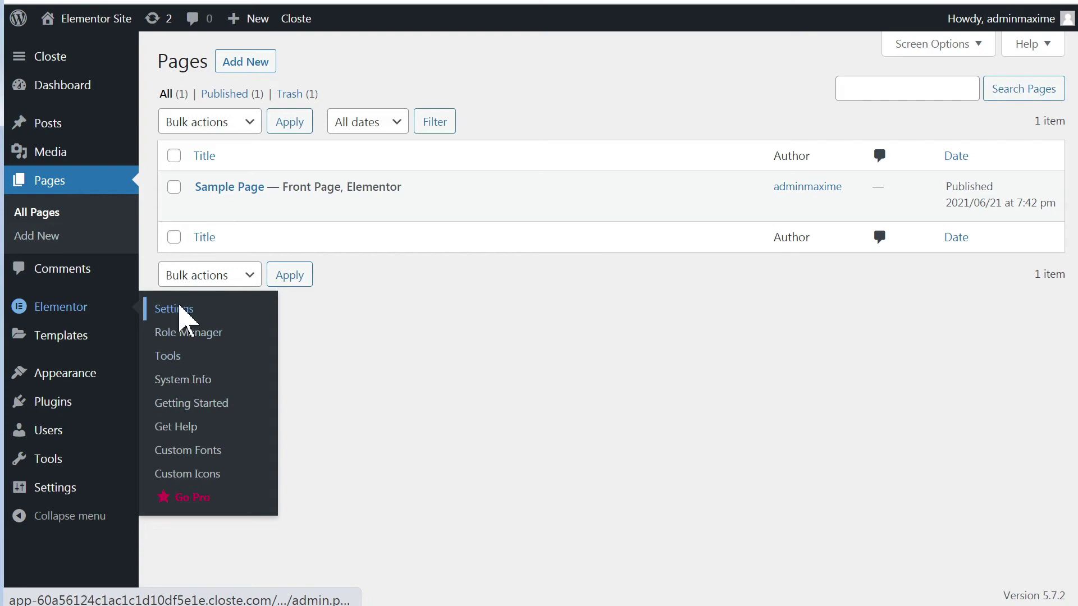
{"action": "left_click", "coordinate": [179, 309]}
Step: Set the Optimized DOM Output and Improved Asset Loading experiments to Active
{"action": "left_click", "coordinate": [451, 111]}
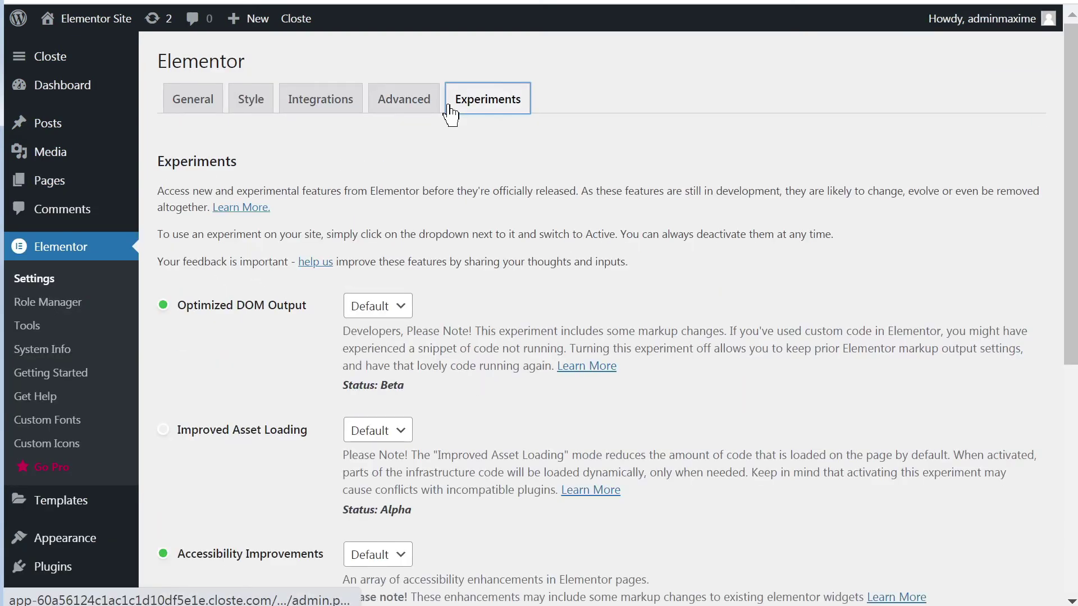
{"action": "scroll", "coordinate": [320, 303], "scroll_direction": "down", "scroll_amount": 2}
{"action": "left_click", "coordinate": [388, 195]}
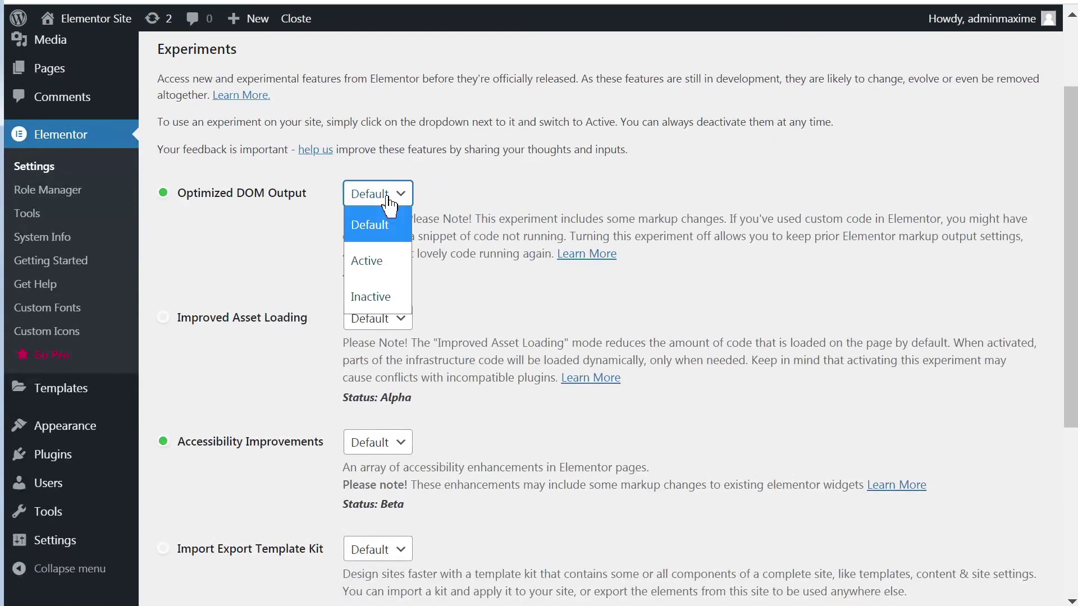
{"action": "left_click", "coordinate": [234, 189]}
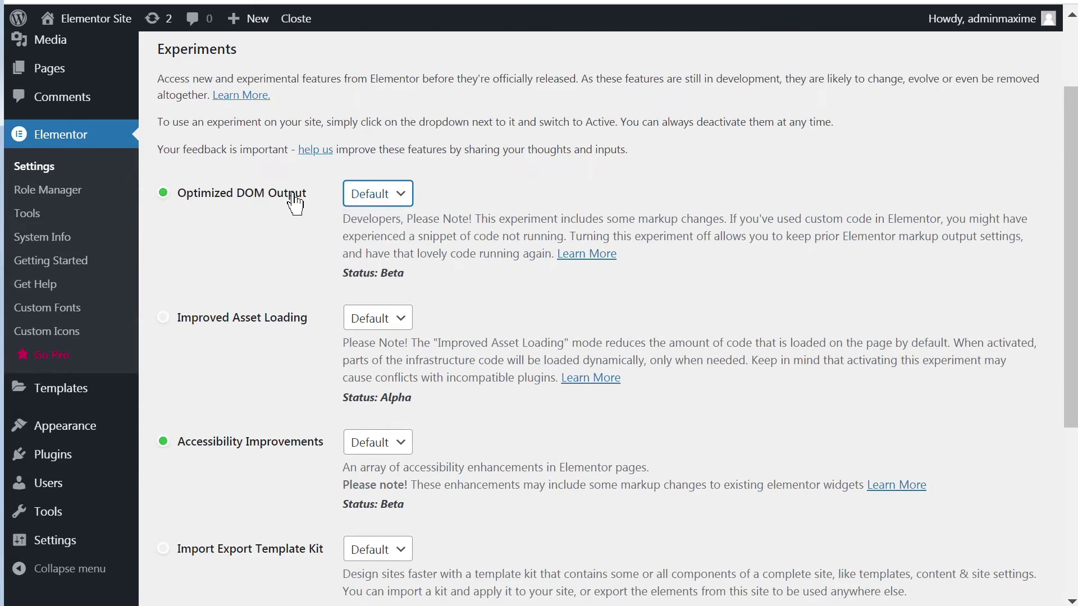
{"action": "left_click", "coordinate": [386, 195]}
{"action": "left_click", "coordinate": [386, 260]}
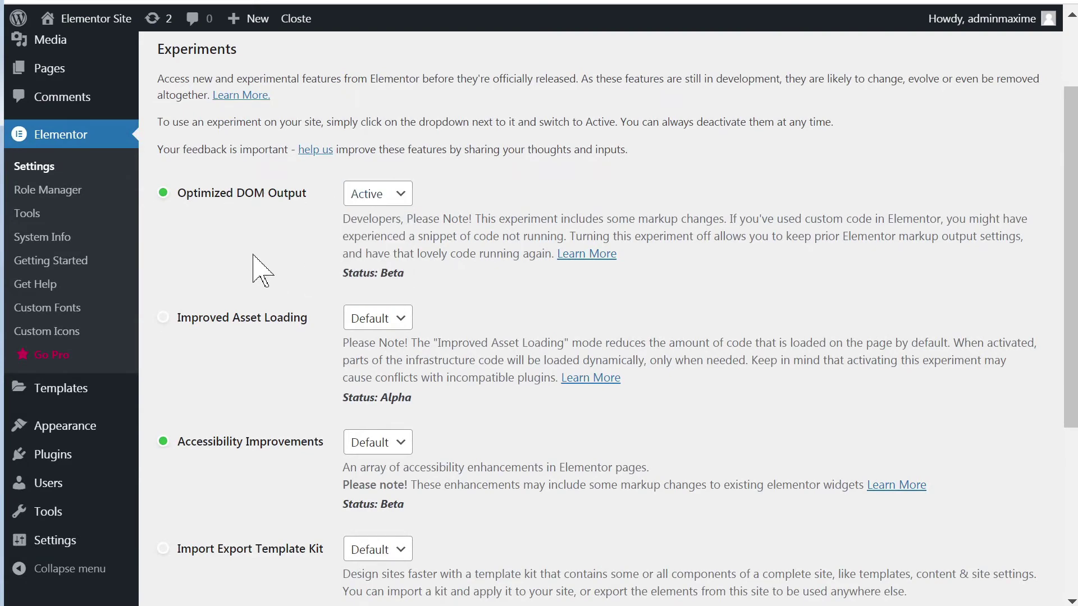
{"action": "scroll", "coordinate": [264, 281], "scroll_direction": "down", "scroll_amount": 2}
{"action": "left_click", "coordinate": [381, 207]}
{"action": "left_click", "coordinate": [365, 271]}
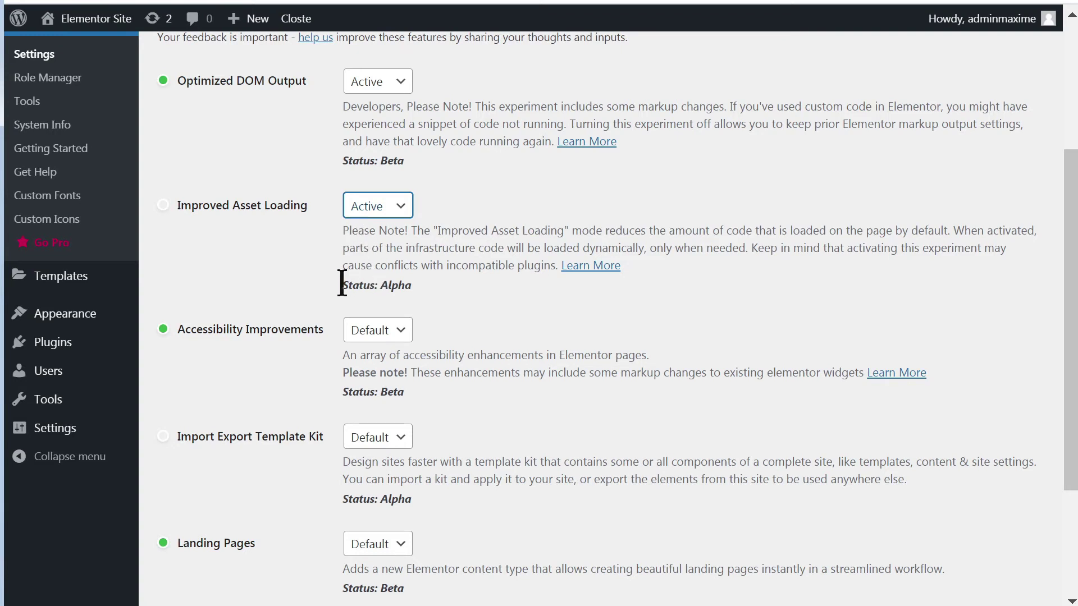
Step: Highlight the Alpha status label of the Improved Asset Loading experiment
{"action": "left_click_drag", "start_coordinate": [341, 282], "coordinate": [411, 285]}
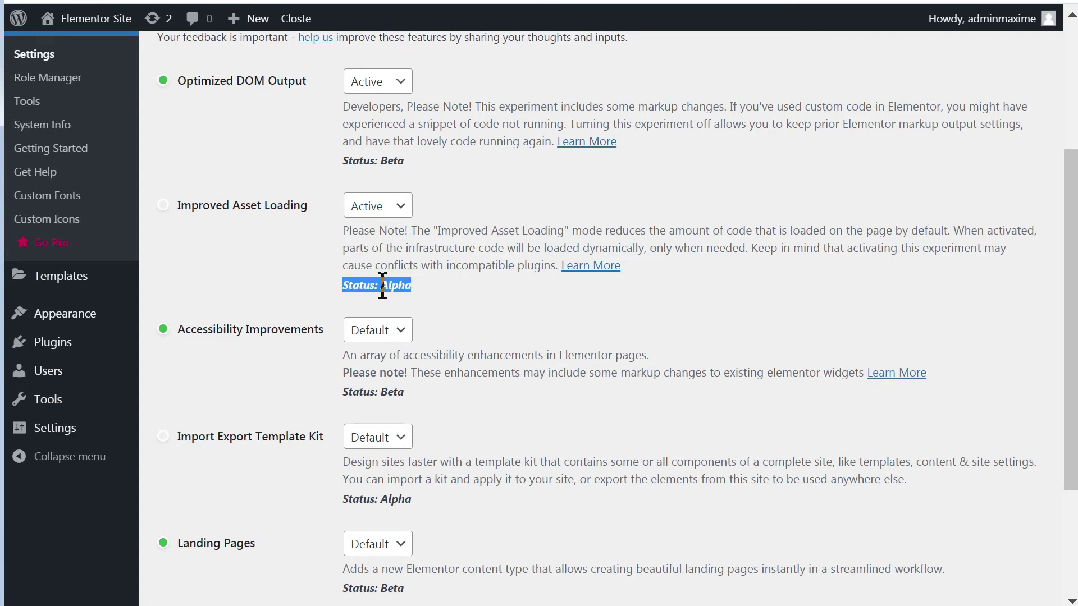
{"action": "double_click", "coordinate": [382, 285]}
{"action": "left_click", "coordinate": [452, 291]}
Step: Set Accessibility Improvements to Active and save the experiment settings
{"action": "scroll", "coordinate": [405, 309], "scroll_direction": "down", "scroll_amount": 2}
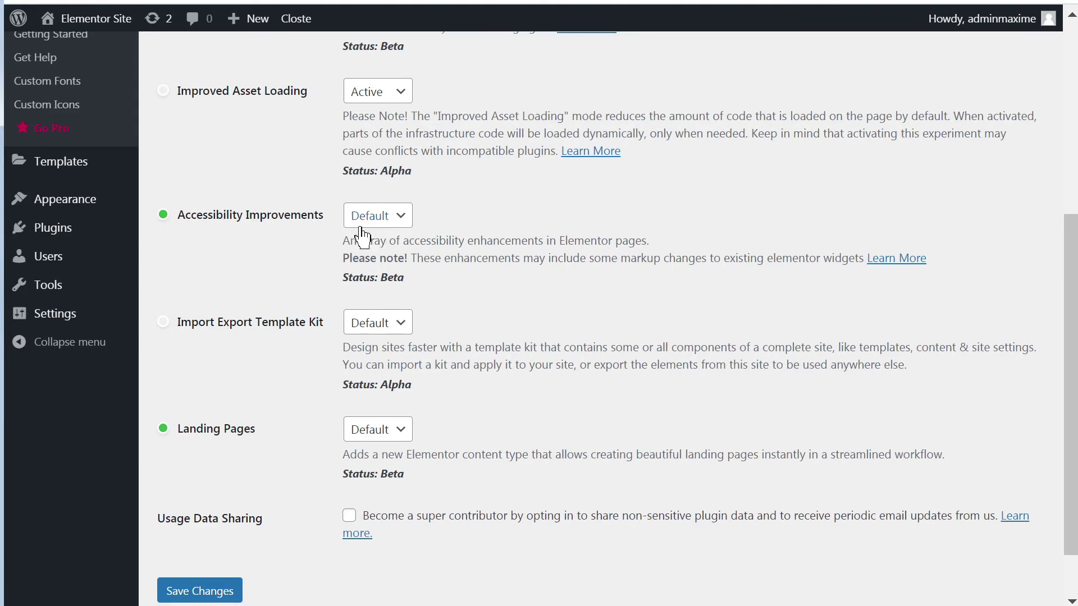
{"action": "scroll", "coordinate": [376, 241], "scroll_direction": "down", "scroll_amount": 1}
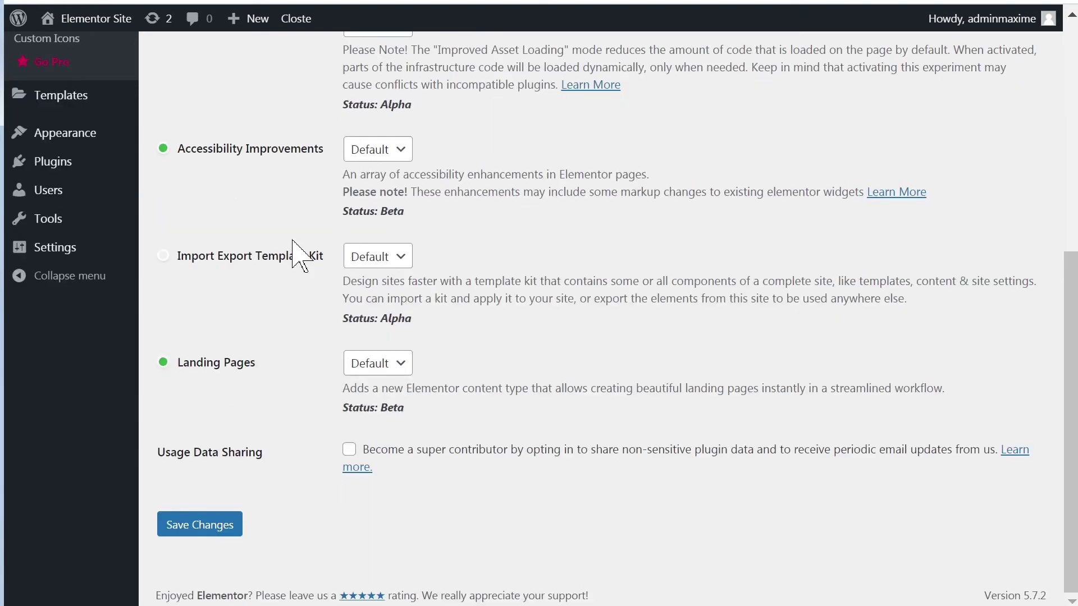
{"action": "left_click", "coordinate": [358, 163]}
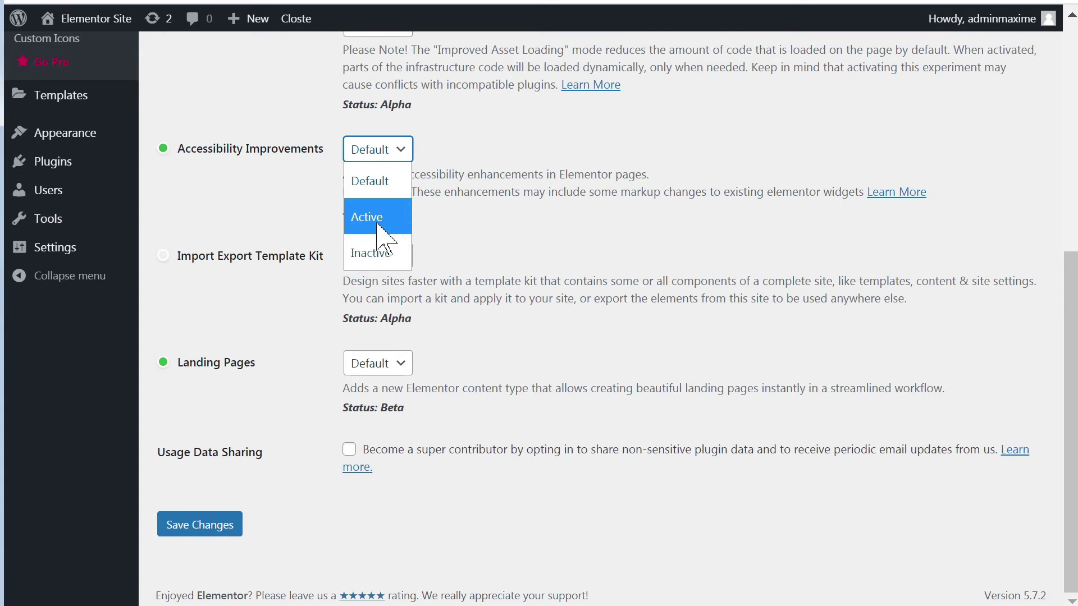
{"action": "left_click", "coordinate": [370, 218]}
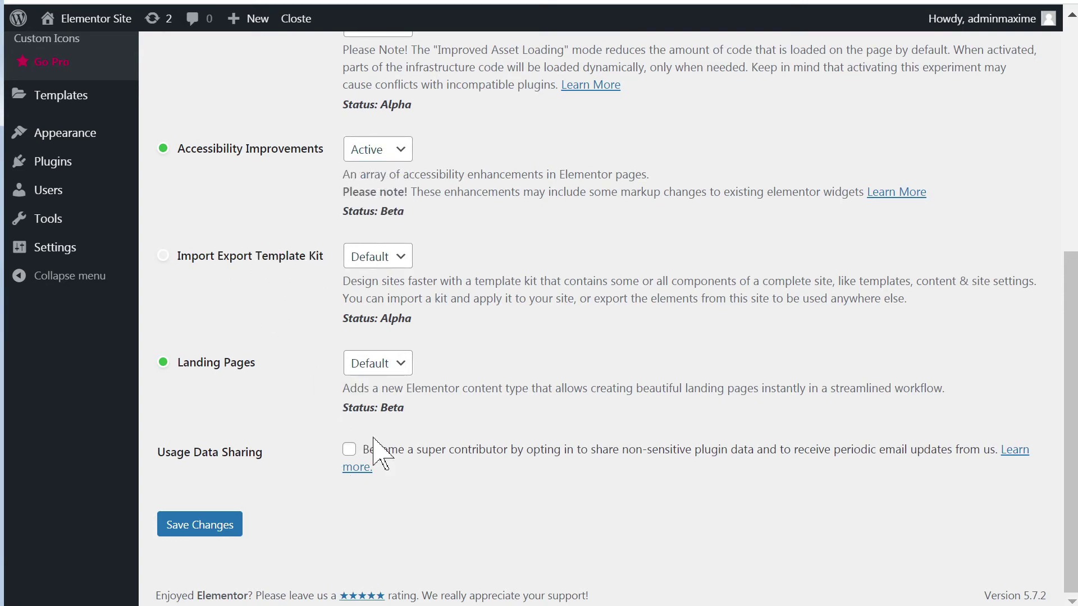
{"action": "scroll", "coordinate": [280, 483], "scroll_direction": "up", "scroll_amount": 5}
{"action": "scroll", "coordinate": [252, 494], "scroll_direction": "down", "scroll_amount": 5}
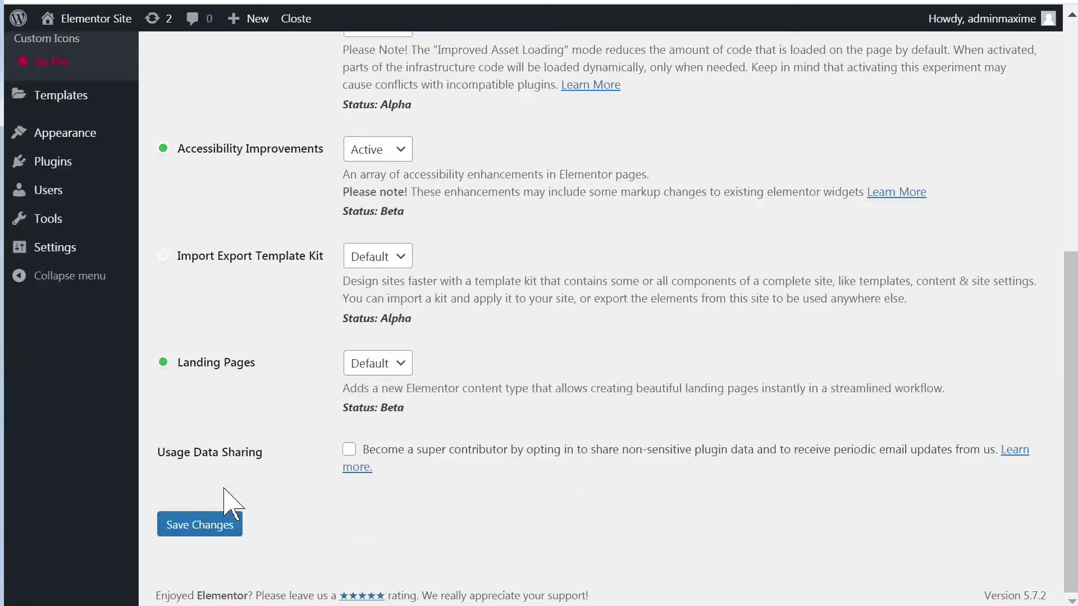
{"action": "left_click", "coordinate": [204, 526]}
{"action": "scroll", "coordinate": [365, 444], "scroll_direction": "up", "scroll_amount": 5}
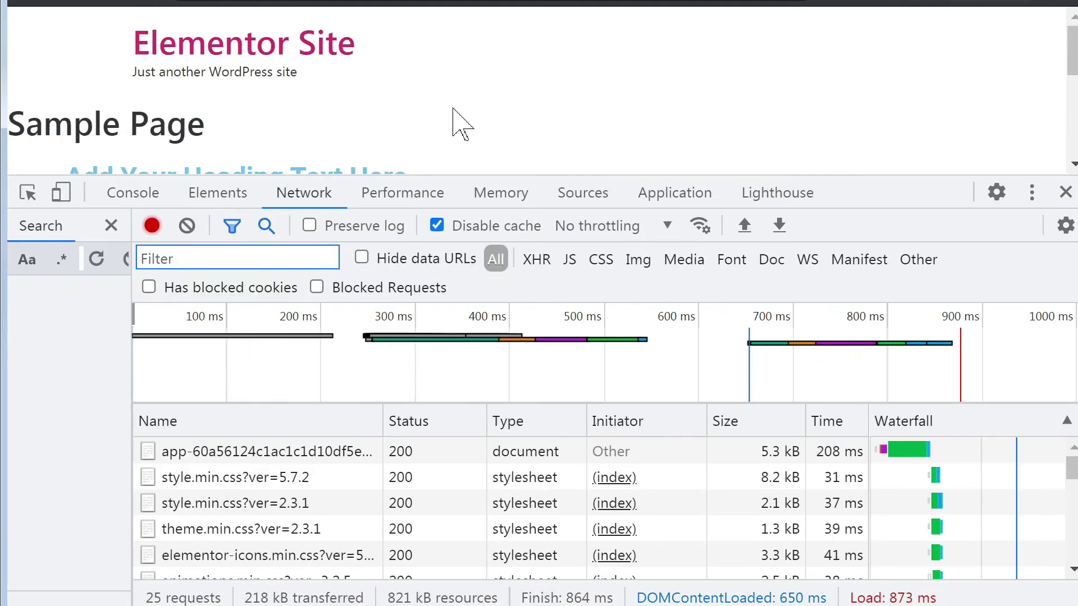
Step: Reload the Elementor page to record 21 requests and 160 kB transferred
{"action": "key", "text": "F5"}
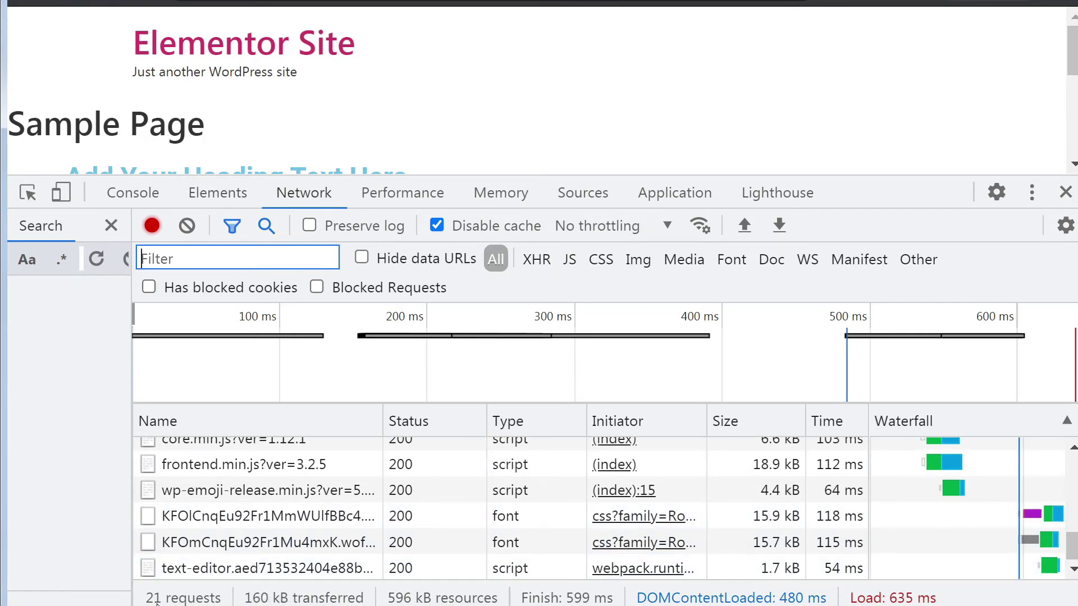
{"action": "mouse_move", "coordinate": [266, 601]}
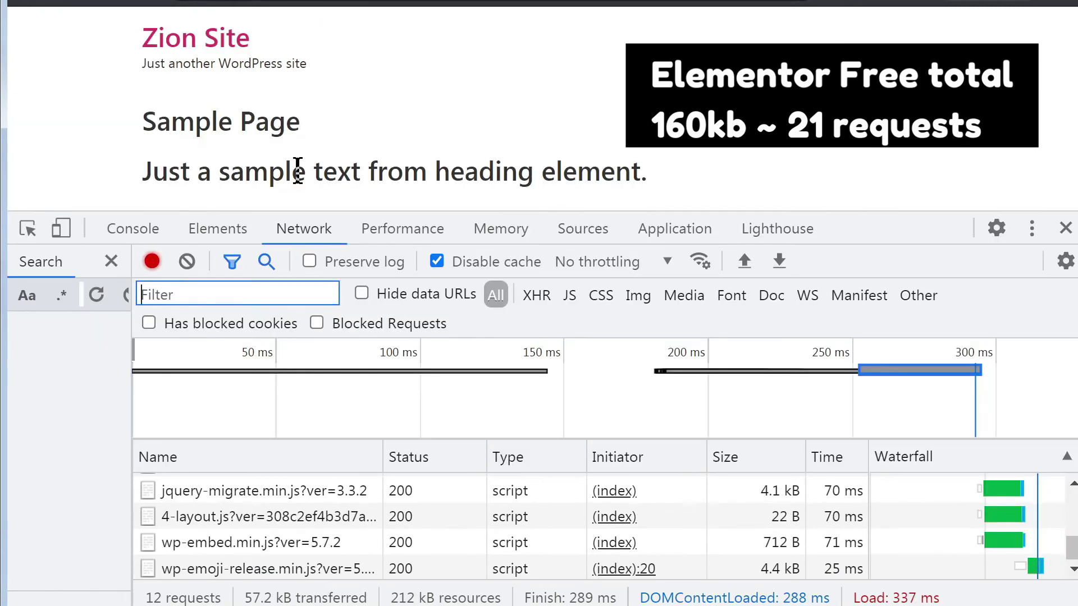
{"action": "key", "text": "F5"}
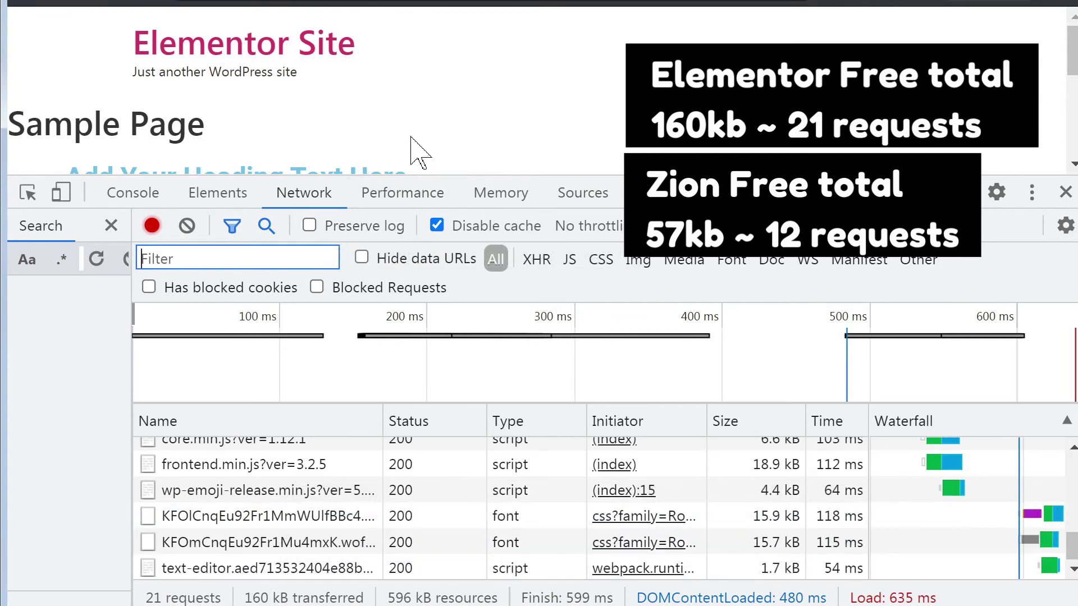
Step: Filter the requests by 'swi' to check for the swiper script, then clear the filter
{"action": "left_click", "coordinate": [168, 258]}
{"action": "type", "text": "swi"}
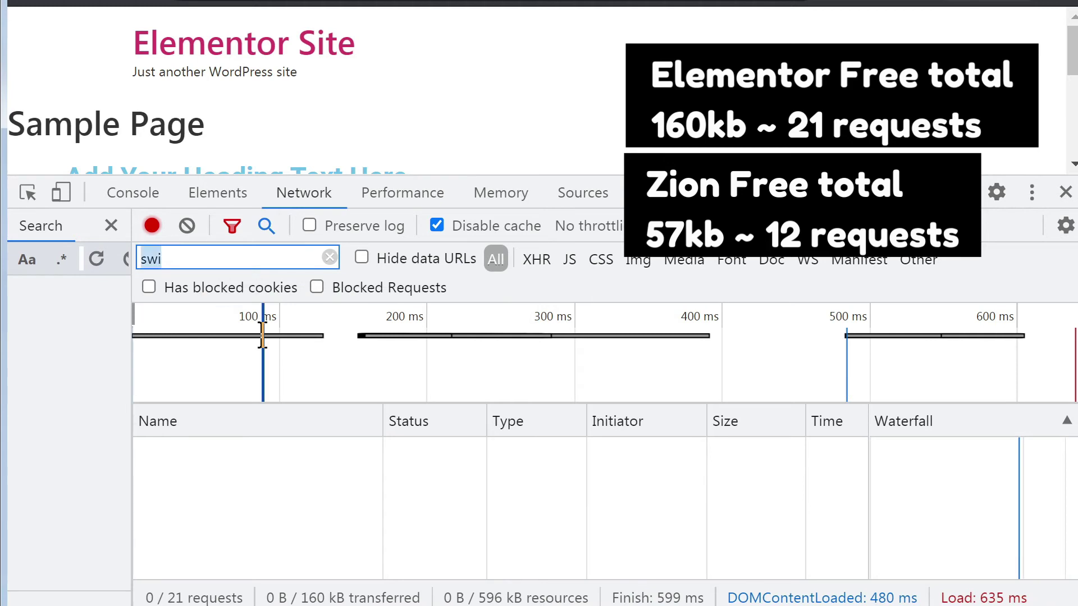
{"action": "key", "text": "BackSpace"}
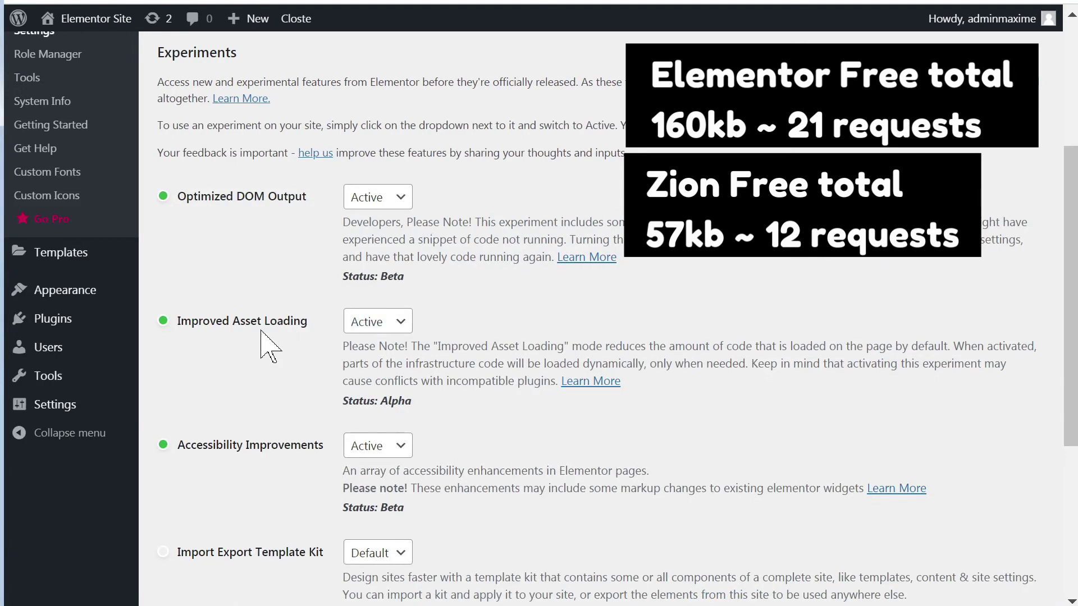
Step: Activate the Elementor Pro plugin from the Elementor site's installed plugins list
{"action": "scroll", "coordinate": [270, 343], "scroll_direction": "up", "scroll_amount": 1}
{"action": "scroll", "coordinate": [263, 332], "scroll_direction": "up", "scroll_amount": 2}
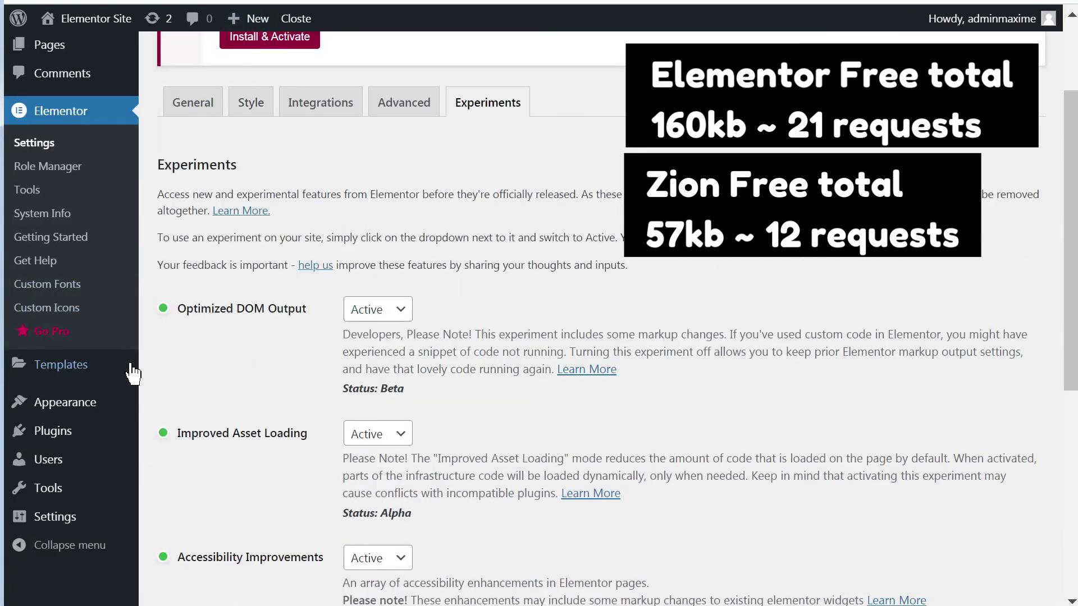
{"action": "left_click", "coordinate": [55, 433]}
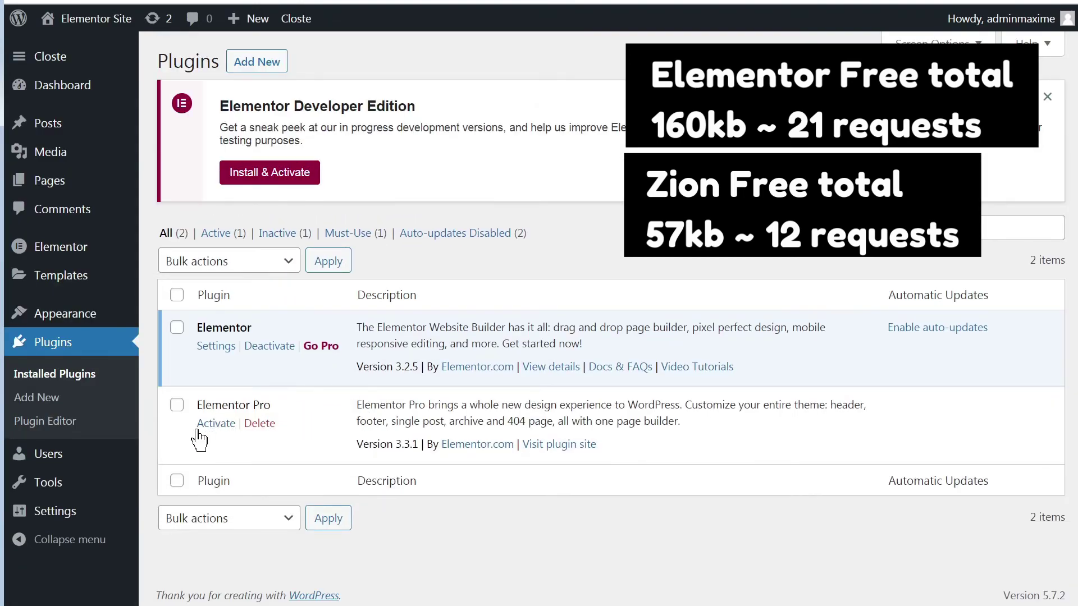
{"action": "left_click", "coordinate": [216, 424]}
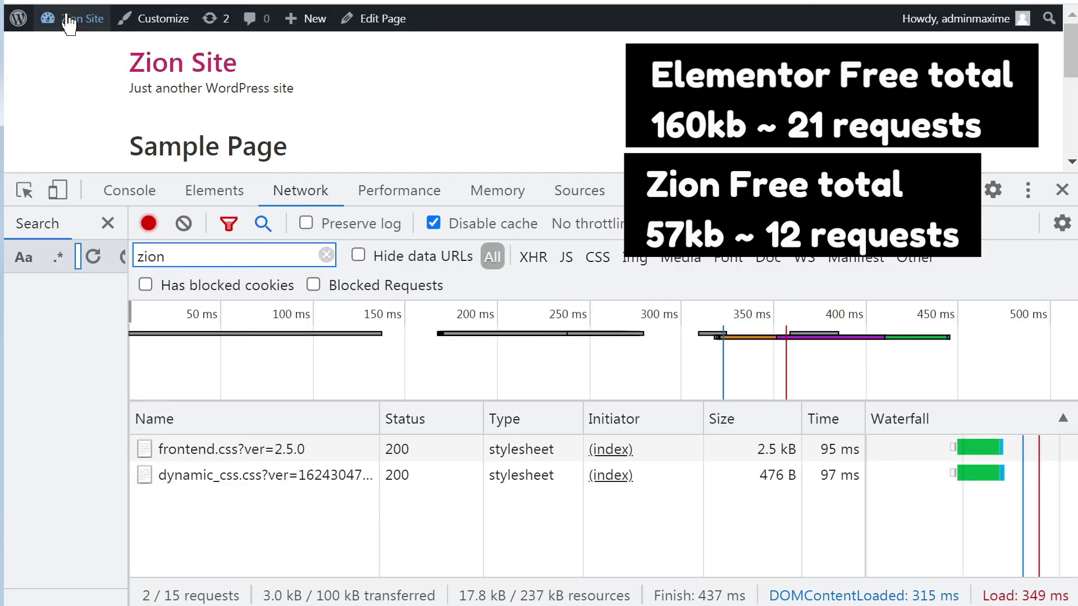
Step: In the Zion site's admin, activate the Zion Builder Pro plugin
{"action": "left_click", "coordinate": [36, 46]}
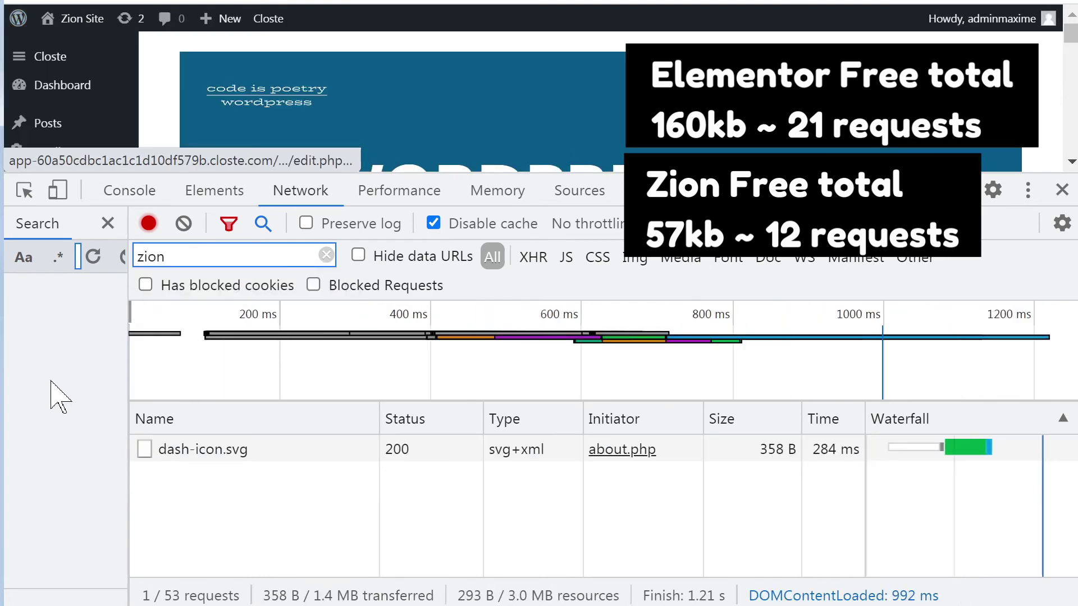
{"action": "left_click", "coordinate": [1062, 190]}
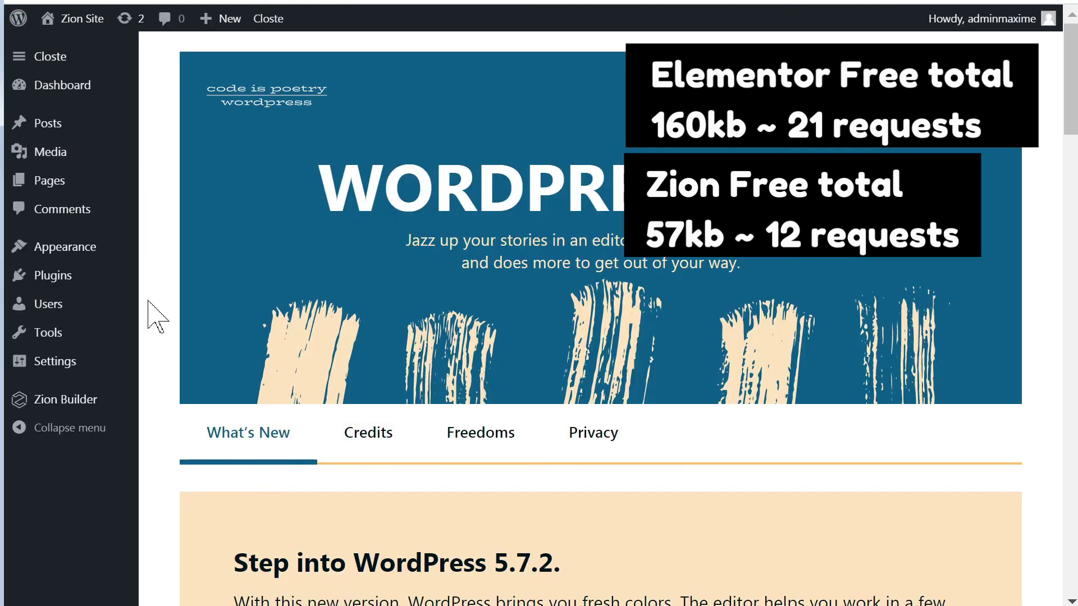
{"action": "left_click", "coordinate": [62, 277]}
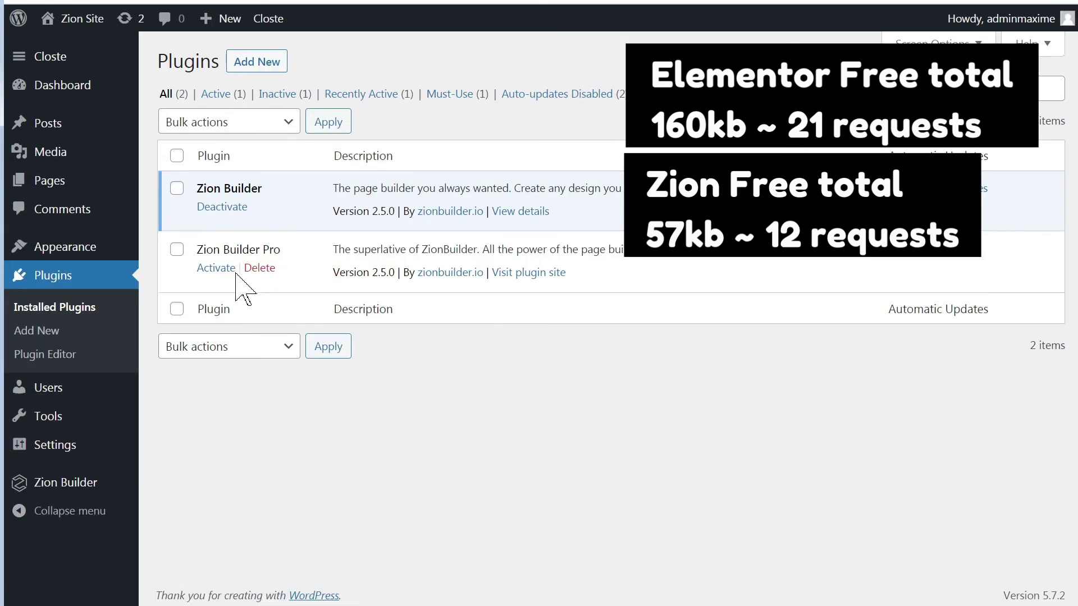
{"action": "left_click", "coordinate": [218, 268]}
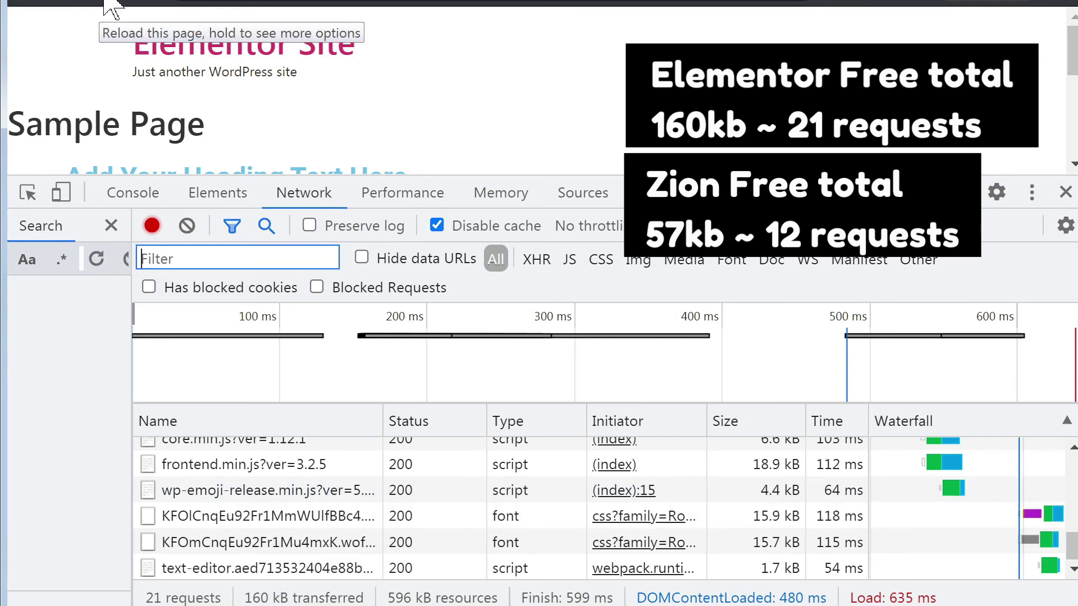
Step: Reload the Elementor page with Pro active (26 requests, 218 kB) and resize the DevTools panel
{"action": "left_click", "coordinate": [103, 1]}
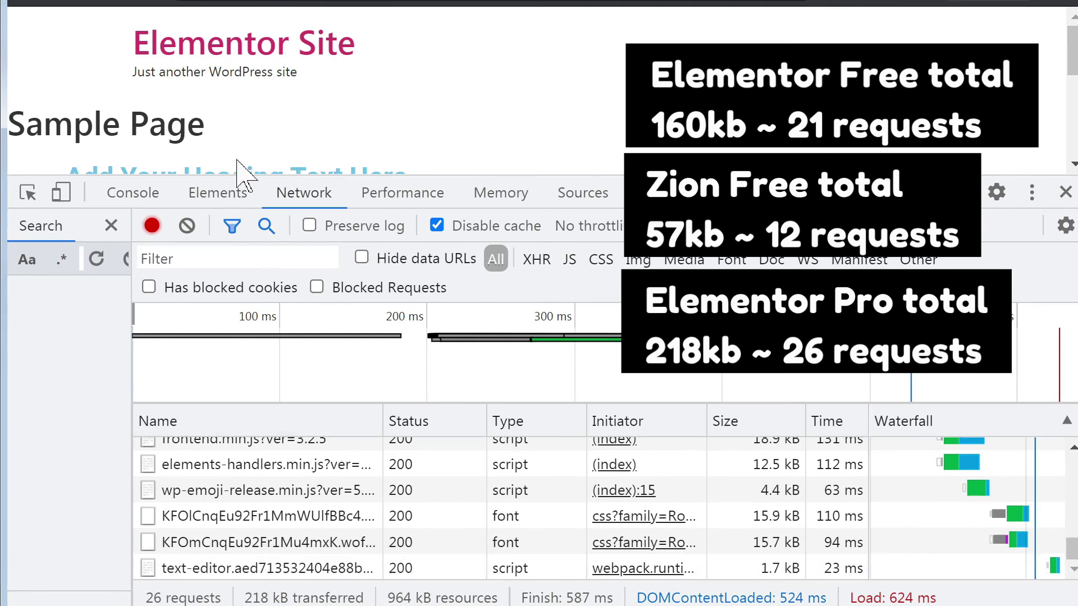
{"action": "left_click_drag", "start_coordinate": [247, 175], "coordinate": [367, 280]}
{"action": "scroll", "coordinate": [342, 211], "scroll_direction": "down", "scroll_amount": 2}
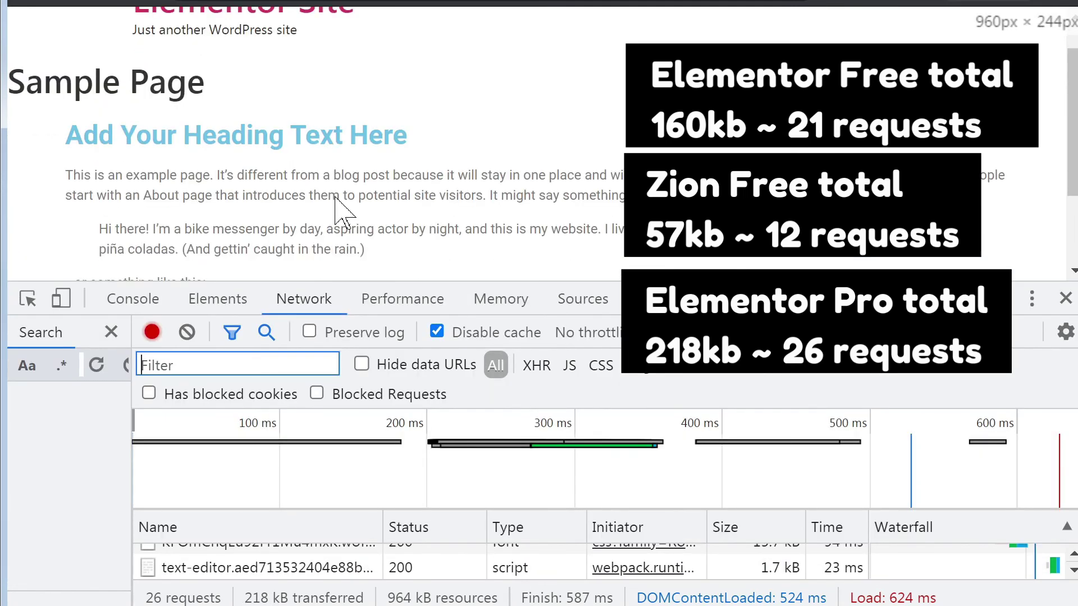
{"action": "scroll", "coordinate": [344, 213], "scroll_direction": "up", "scroll_amount": 2}
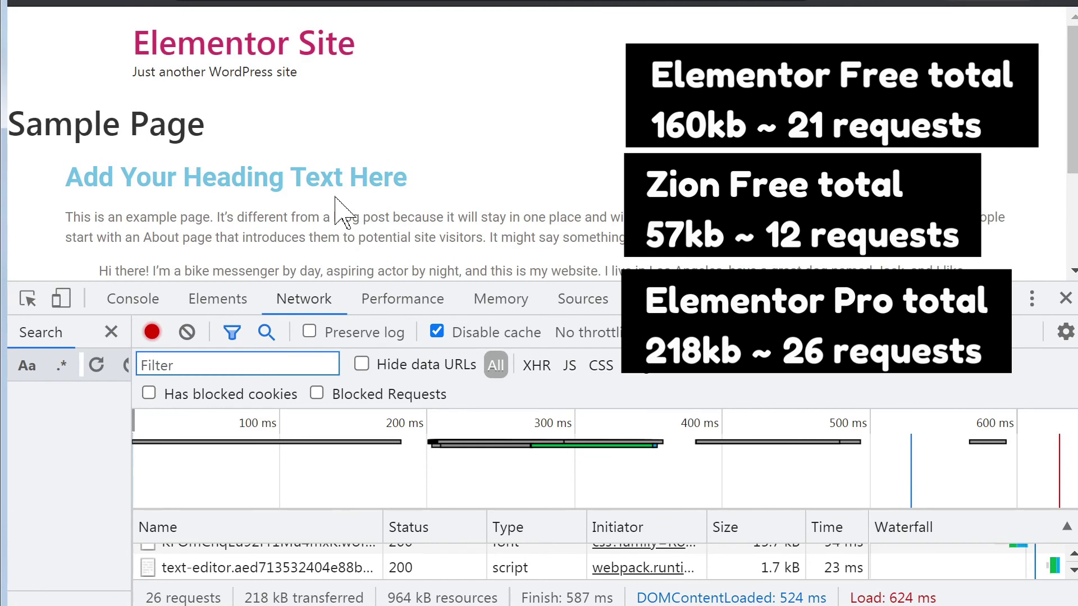
{"action": "left_click_drag", "start_coordinate": [859, 282], "coordinate": [862, 214]}
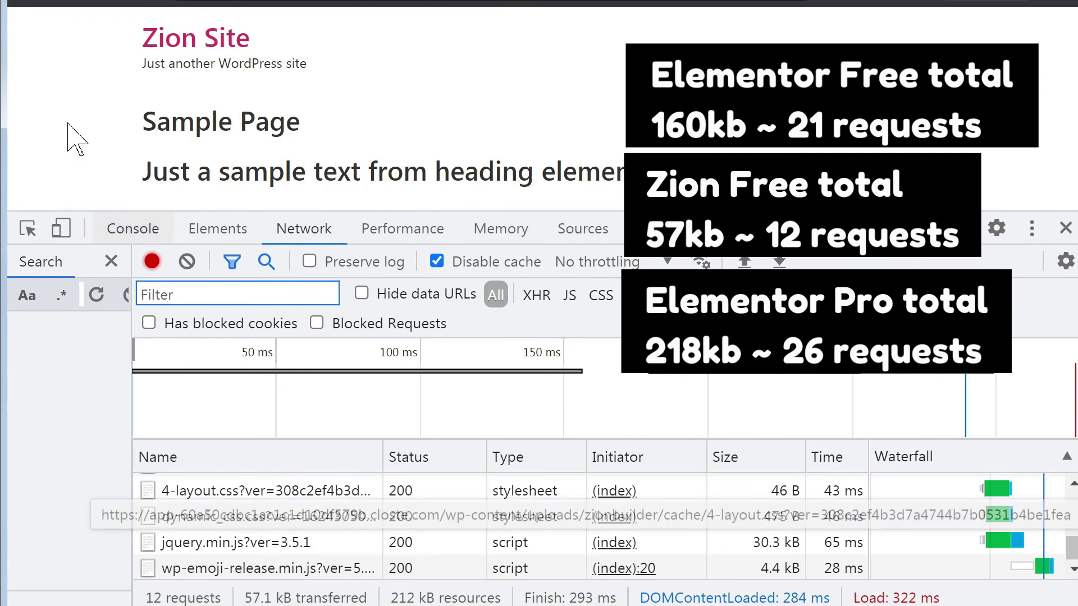
Step: Reload the Zion page with Pro active, giving 12 requests and 57.3 kB transferred
{"action": "left_click", "coordinate": [108, 1]}
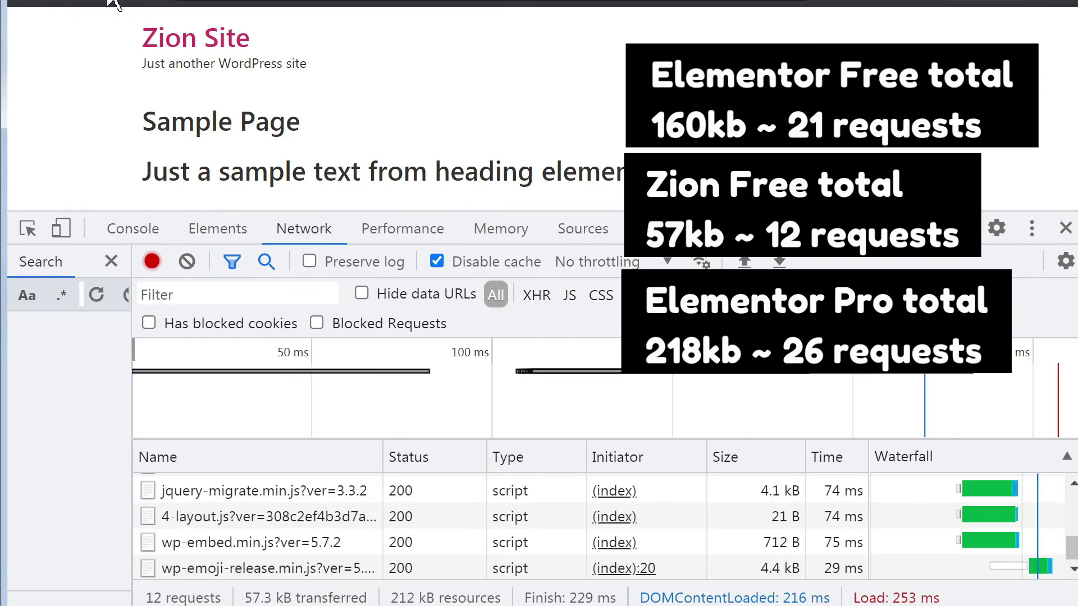